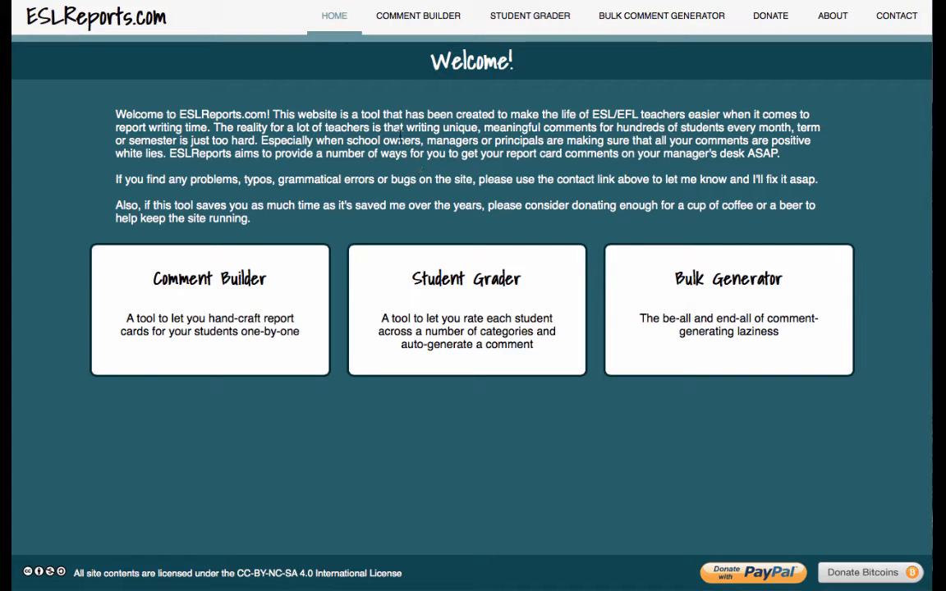
- Open the Comment Builder tool from the Home page
{"action": "left_click", "coordinate": [198, 302]}
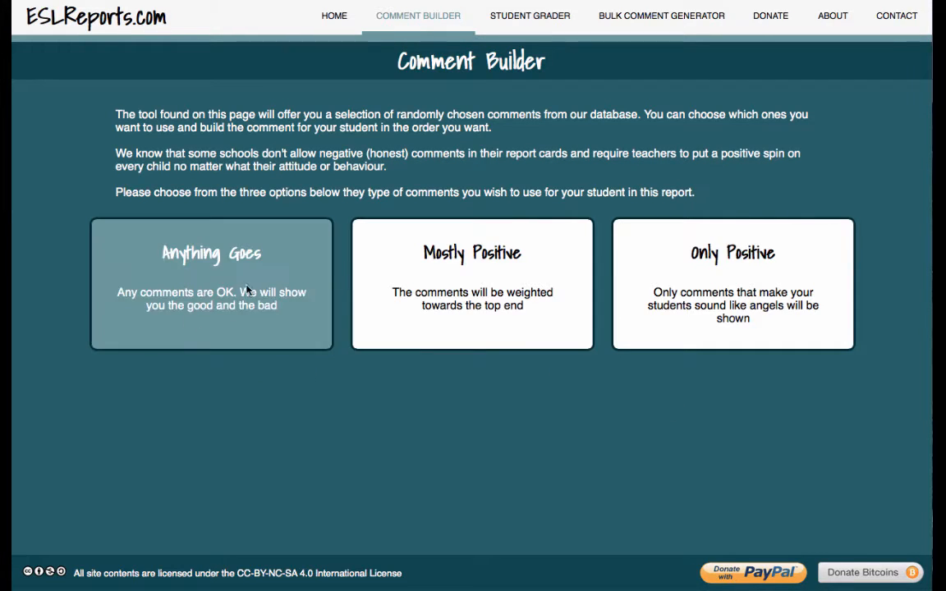
- Select Mostly Positive comments, enter the student's name and mark the gender as Female
{"action": "left_click", "coordinate": [480, 281]}
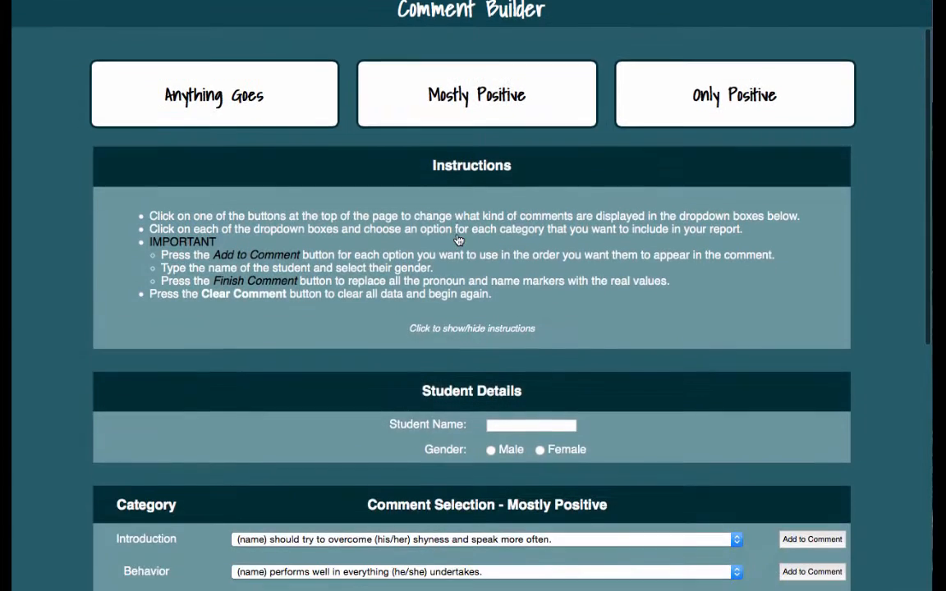
{"action": "scroll", "coordinate": [458, 239], "scroll_direction": "down", "scroll_amount": 5}
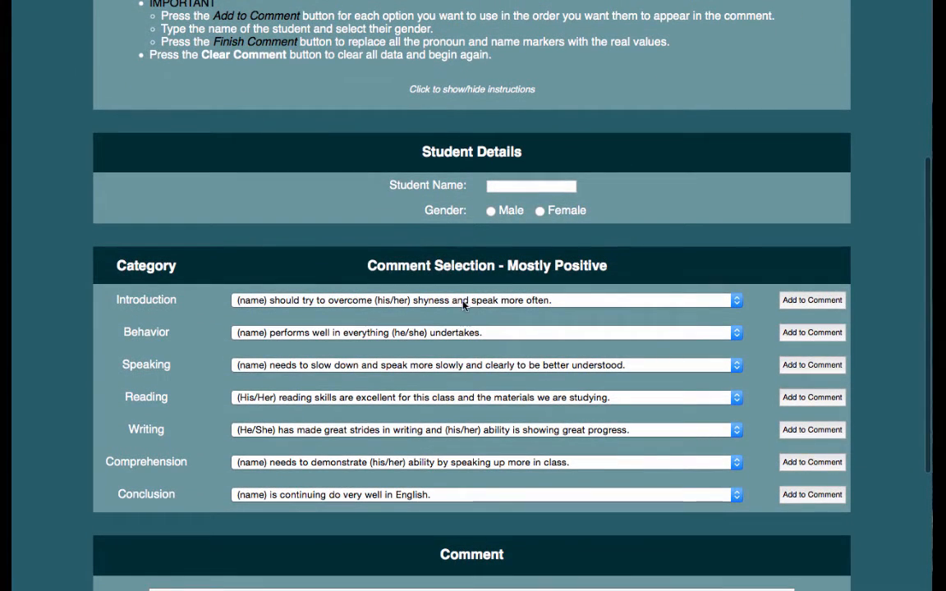
{"action": "left_click", "coordinate": [514, 190]}
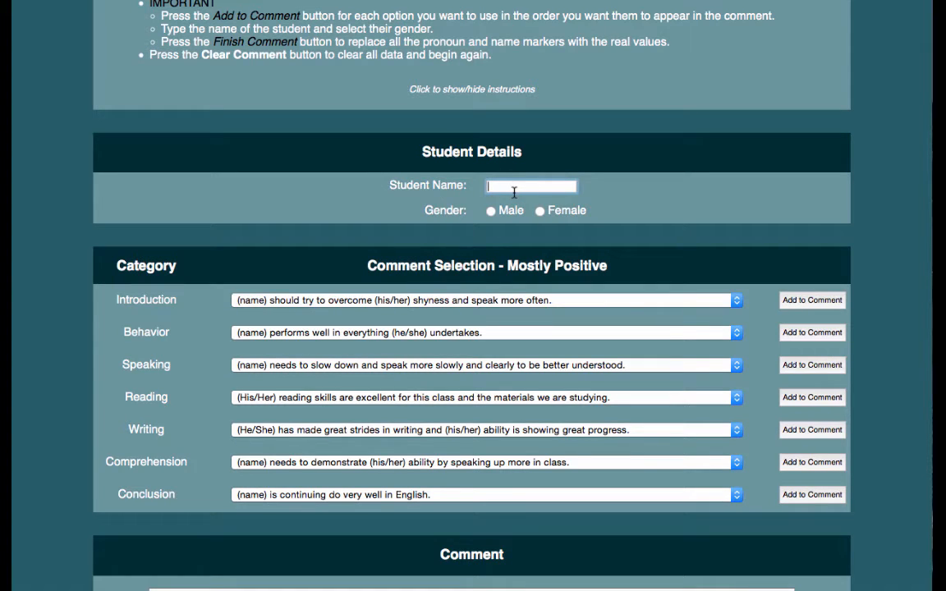
{"action": "type", "text": "Jane"}
{"action": "left_click", "coordinate": [540, 211]}
{"action": "scroll", "coordinate": [412, 284], "scroll_direction": "down", "scroll_amount": 2}
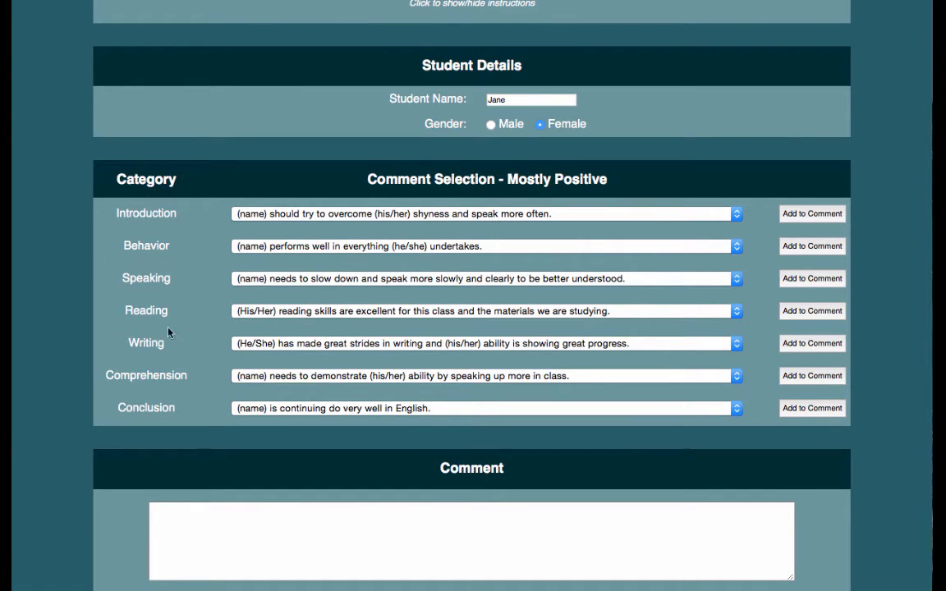
- Add the introduction '(name) pays attention in class and is well-behaved.' to the comment
{"action": "left_click", "coordinate": [737, 214]}
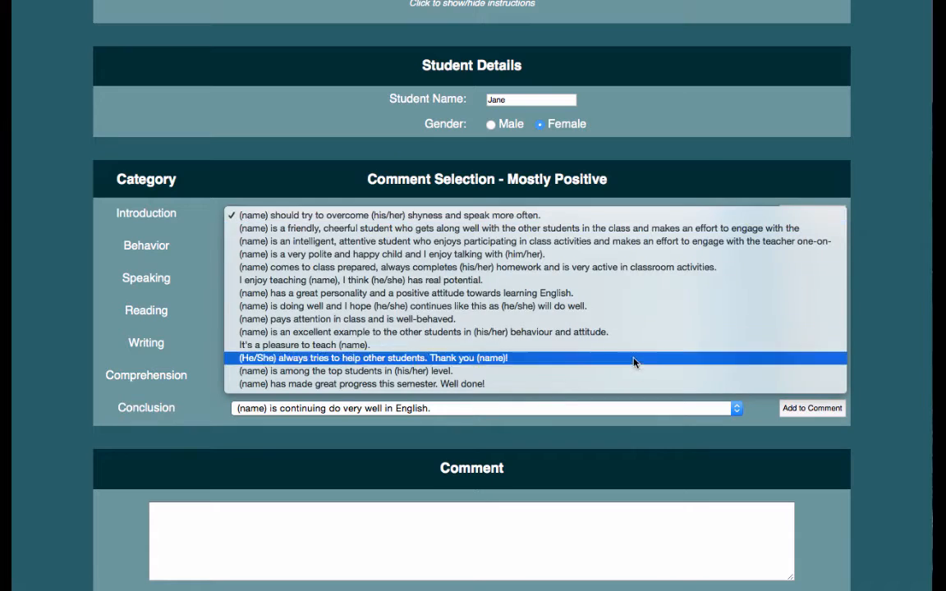
{"action": "left_click", "coordinate": [705, 169]}
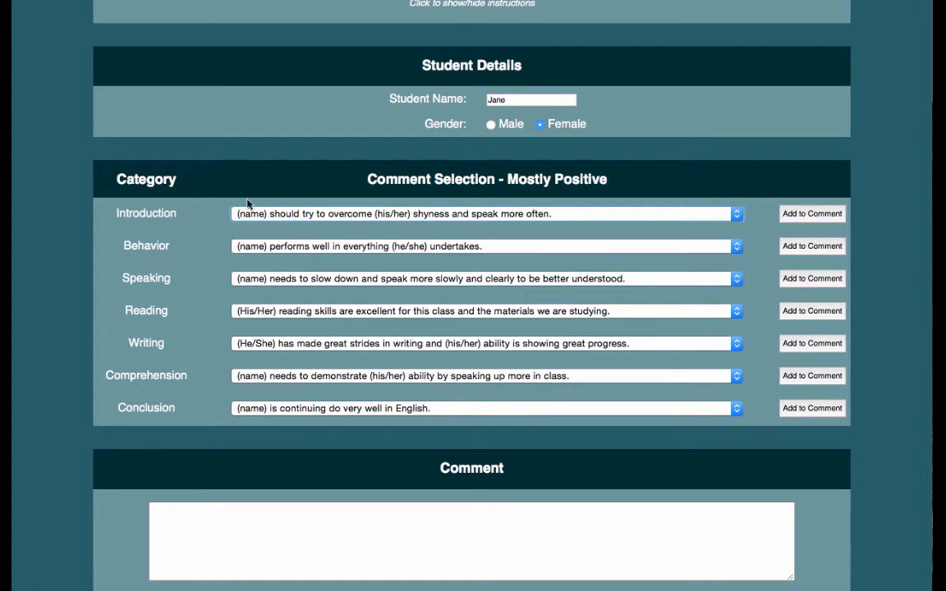
{"action": "left_click", "coordinate": [553, 215]}
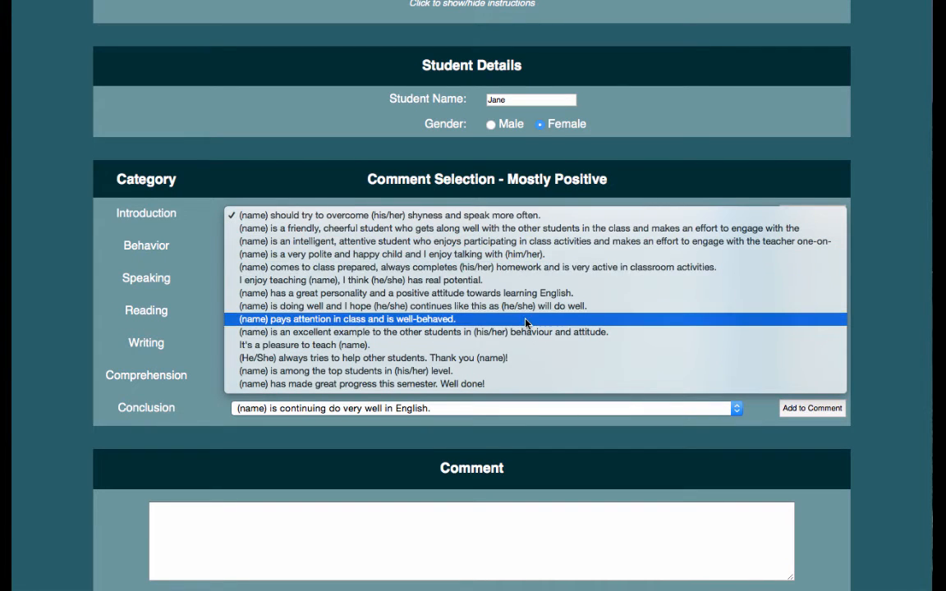
{"action": "left_click", "coordinate": [431, 321]}
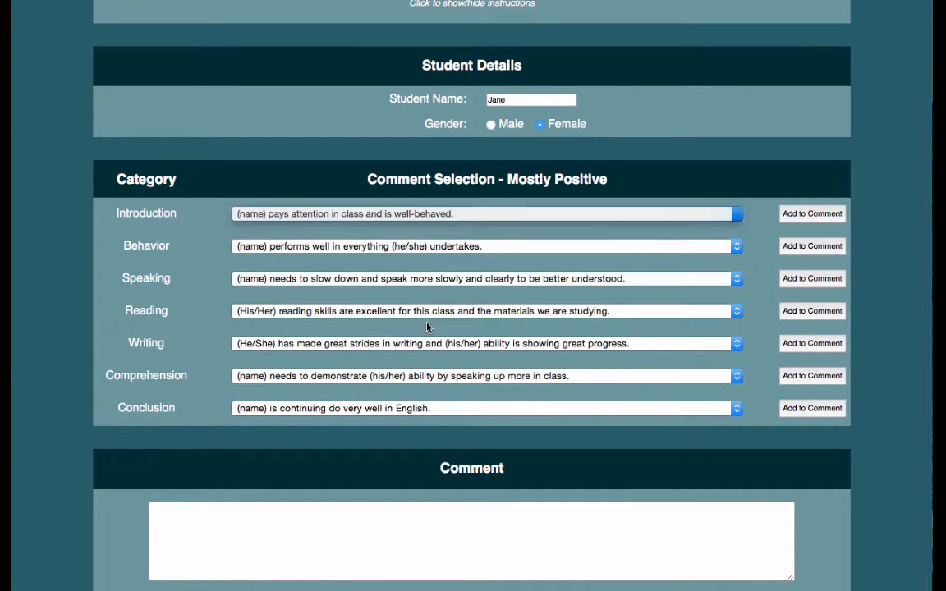
{"action": "left_click", "coordinate": [813, 214]}
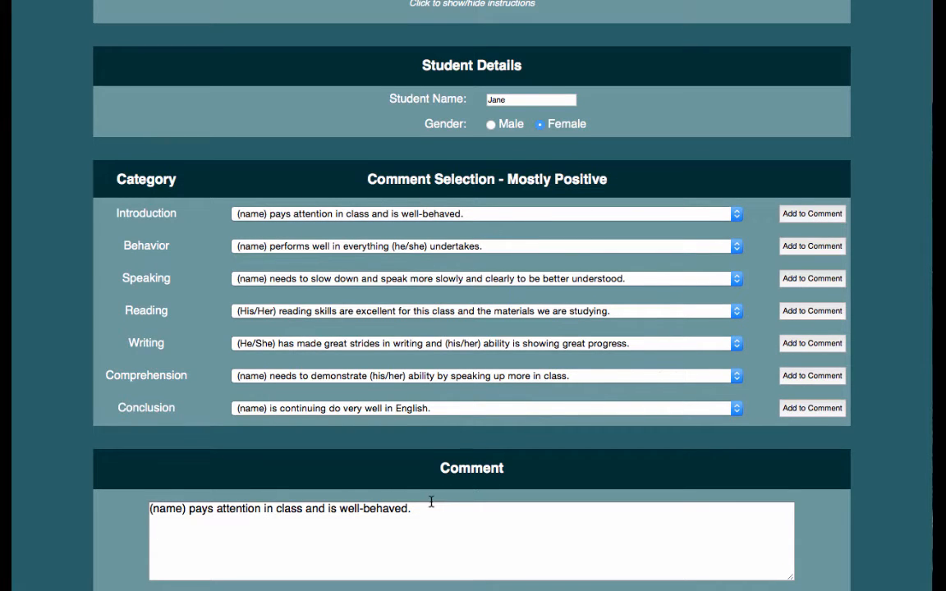
{"action": "scroll", "coordinate": [432, 501], "scroll_direction": "down", "scroll_amount": 1}
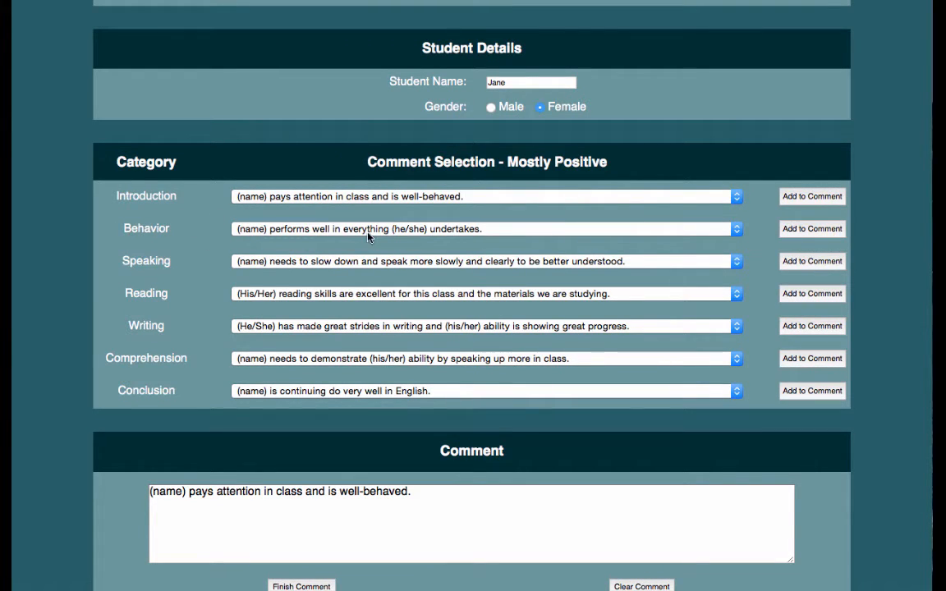
- Pick the learning atmosphere, excellent pronunciation and proud-of-reading sentences for Behavior, Speaking and Reading
{"action": "left_click", "coordinate": [283, 230]}
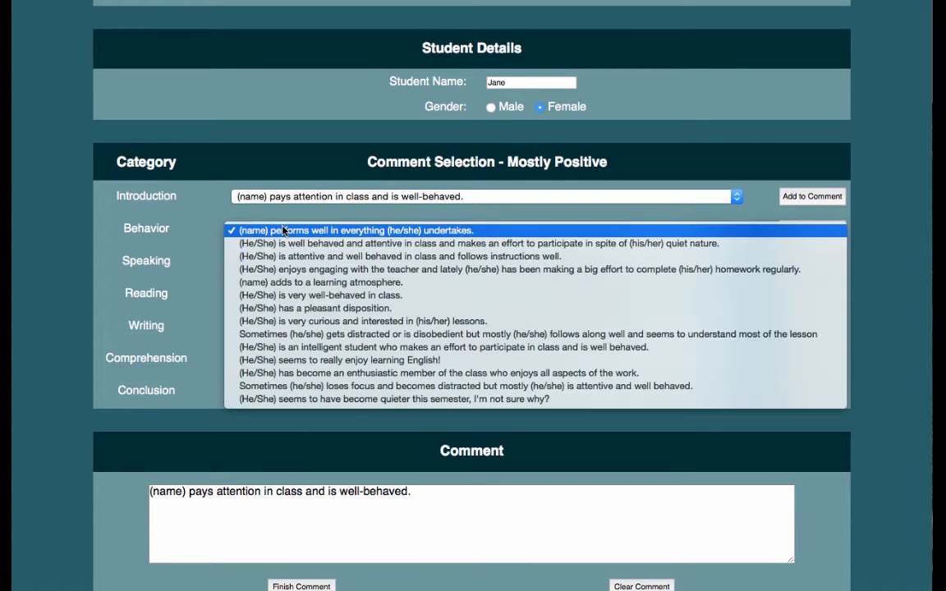
{"action": "left_click", "coordinate": [285, 282]}
{"action": "left_click", "coordinate": [322, 261]}
{"action": "scroll", "coordinate": [320, 315], "scroll_direction": "down", "scroll_amount": 1}
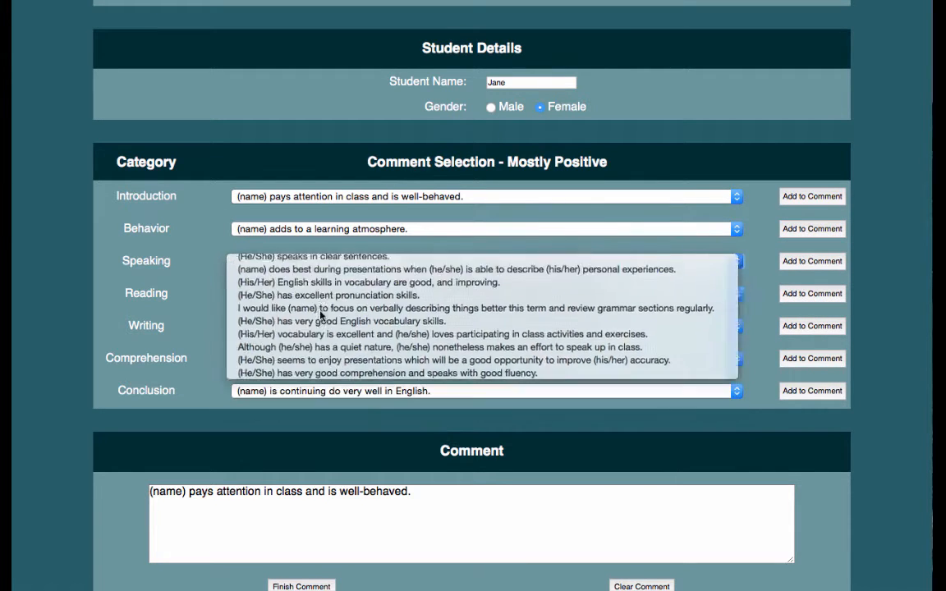
{"action": "left_click", "coordinate": [320, 295]}
{"action": "left_click", "coordinate": [318, 293]}
{"action": "left_click", "coordinate": [316, 334]}
- Pick the remembering new words, fantastic understanding and explaining-what-was-found sentences for Writing, Comprehension and Conclusion
{"action": "left_click", "coordinate": [327, 326]}
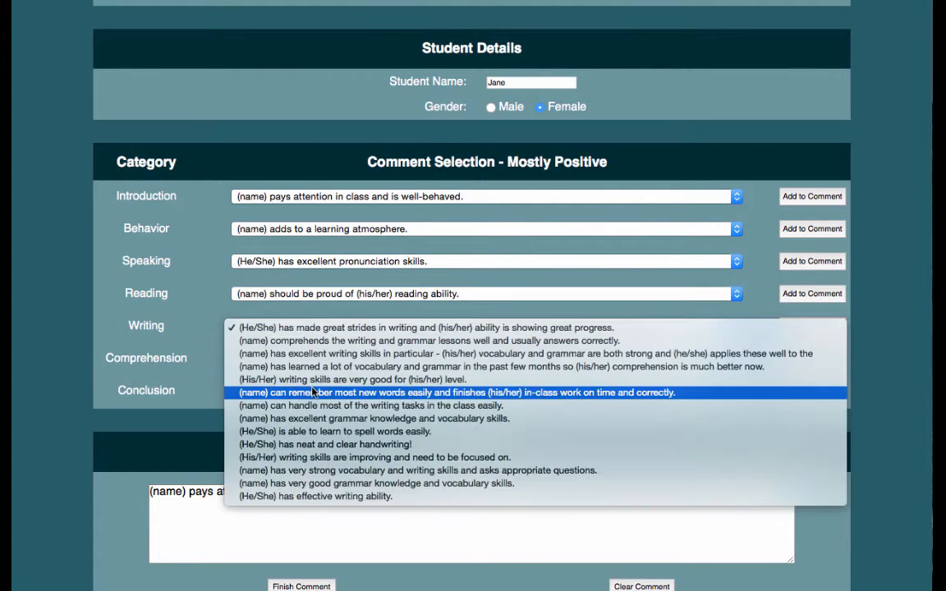
{"action": "left_click", "coordinate": [313, 392]}
{"action": "left_click", "coordinate": [311, 359]}
{"action": "left_click", "coordinate": [304, 375]}
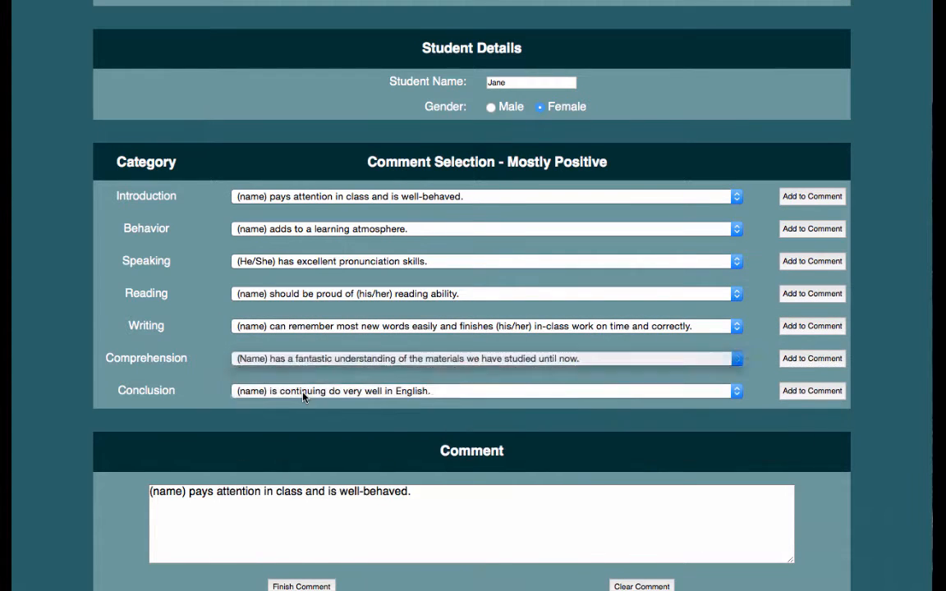
{"action": "left_click", "coordinate": [303, 392]}
{"action": "scroll", "coordinate": [328, 427], "scroll_direction": "down", "scroll_amount": 1}
{"action": "left_click", "coordinate": [328, 429]}
{"action": "scroll", "coordinate": [605, 314], "scroll_direction": "down", "scroll_amount": 1}
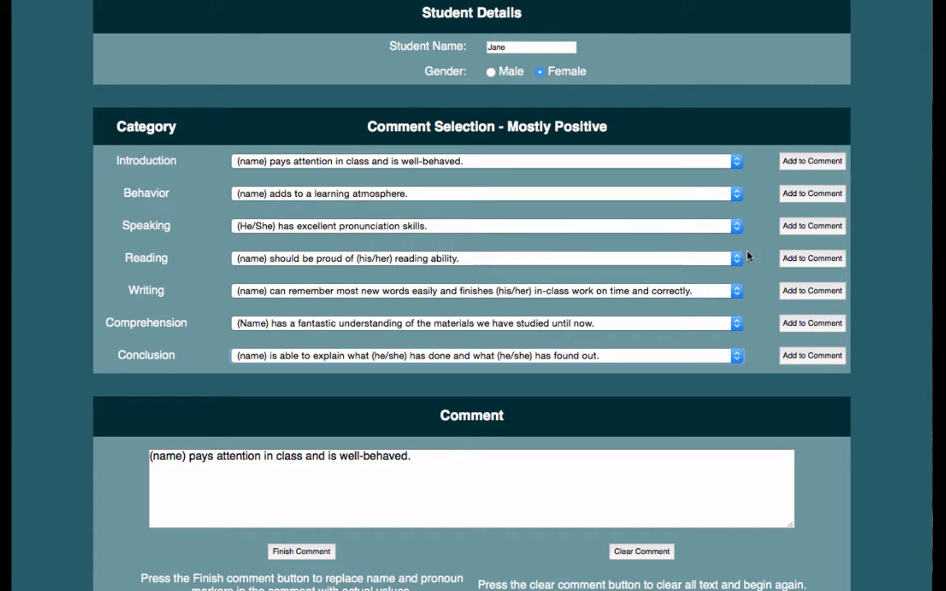
- Append the Speaking, Writing, Comprehension, Reading, Behavior and Conclusion sentences to the comment
{"action": "left_click", "coordinate": [810, 226]}
{"action": "left_click", "coordinate": [813, 291]}
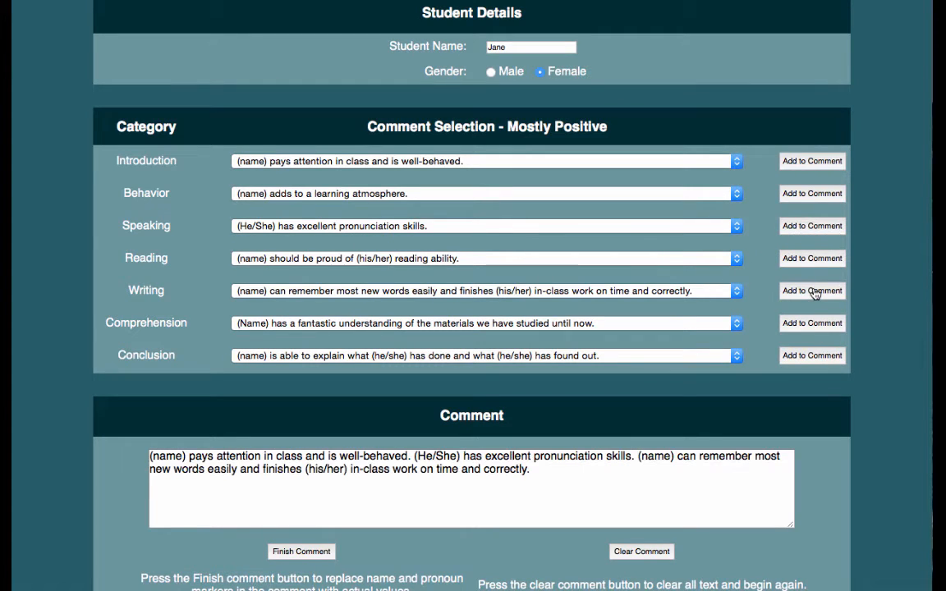
{"action": "left_click", "coordinate": [812, 324]}
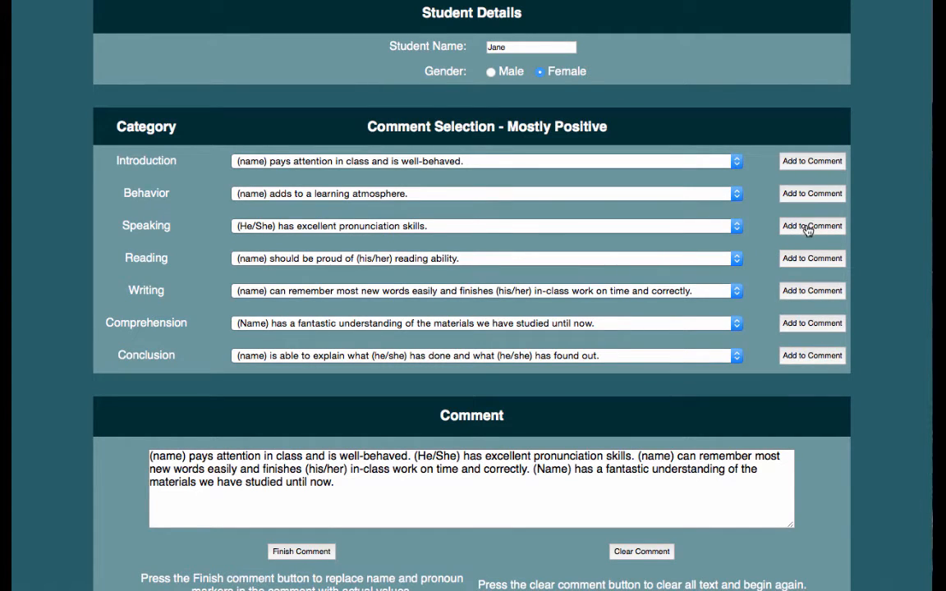
{"action": "left_click", "coordinate": [811, 258]}
{"action": "left_click", "coordinate": [813, 193]}
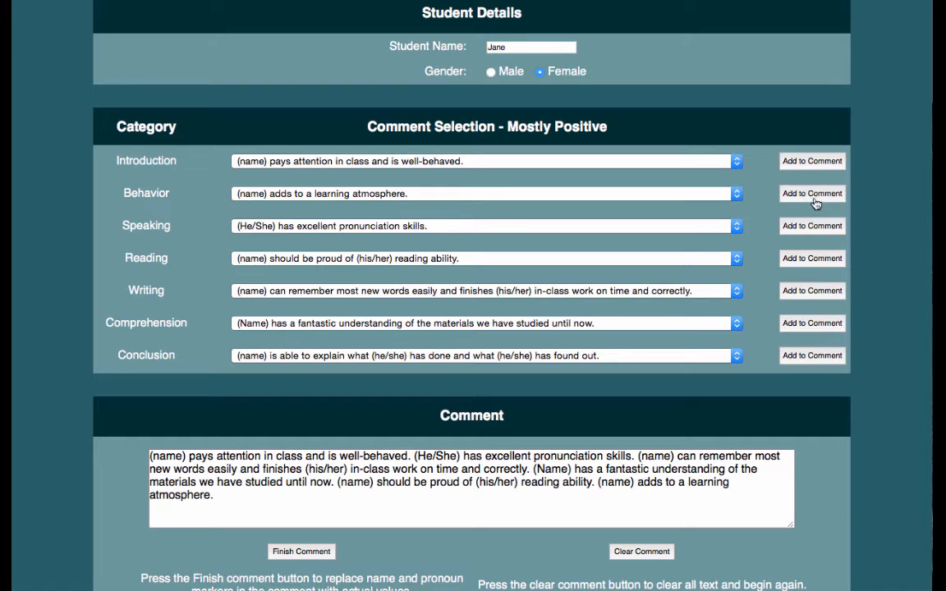
{"action": "left_click", "coordinate": [811, 357]}
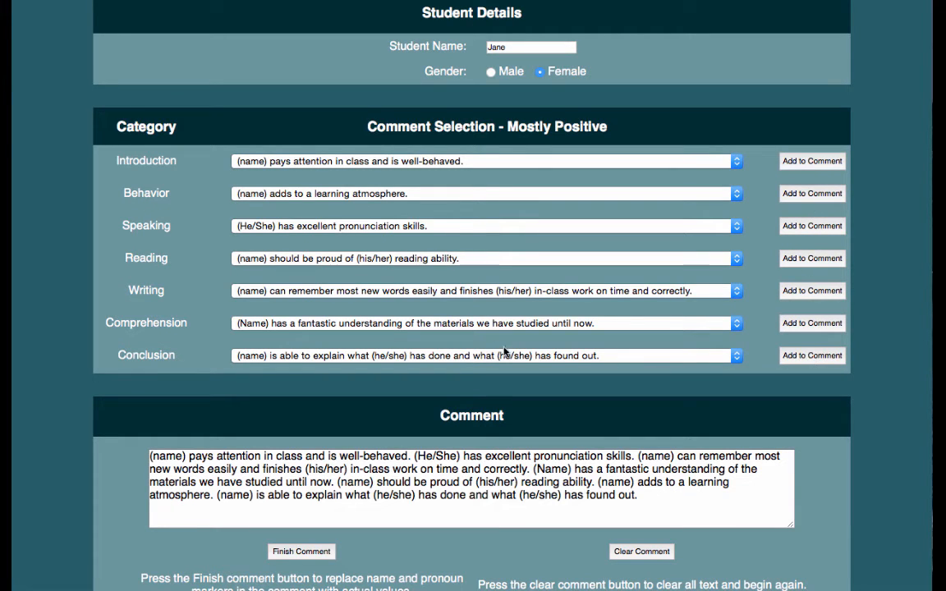
{"action": "scroll", "coordinate": [380, 468], "scroll_direction": "down", "scroll_amount": 1}
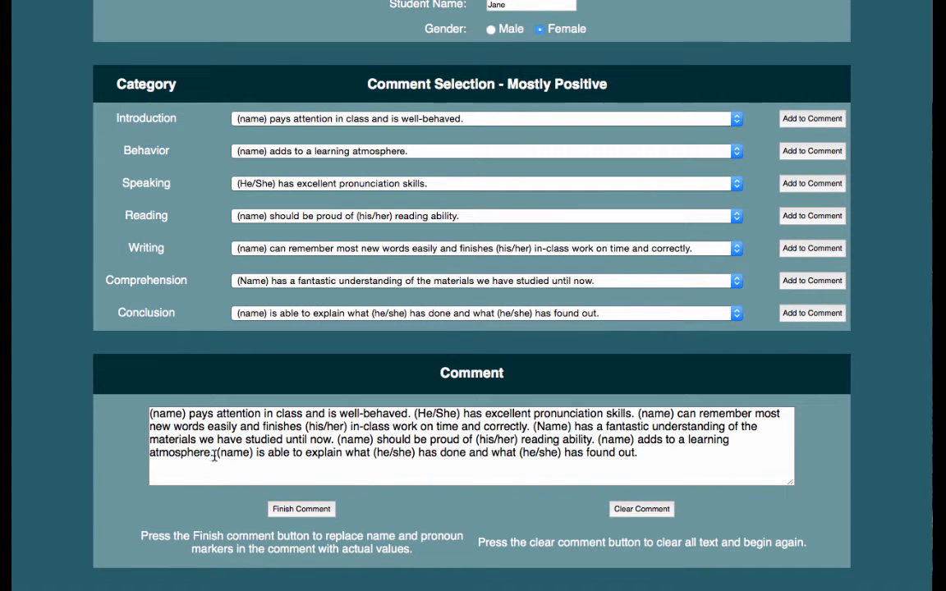
- Delete the '(name) adds to a learning atmosphere.' sentence and its leftover space
{"action": "left_click_drag", "start_coordinate": [214, 456], "coordinate": [598, 440]}
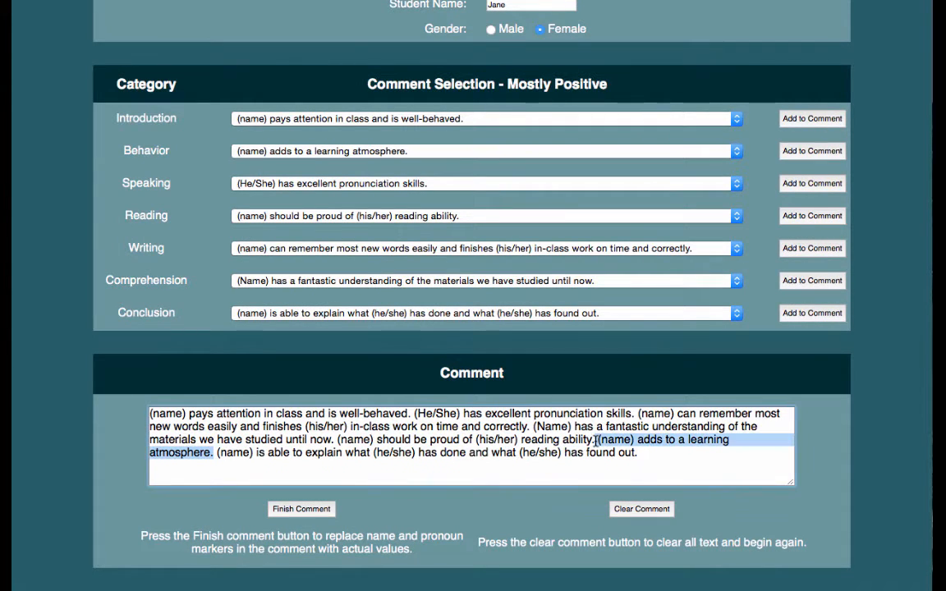
{"action": "key", "text": "BackSpace"}
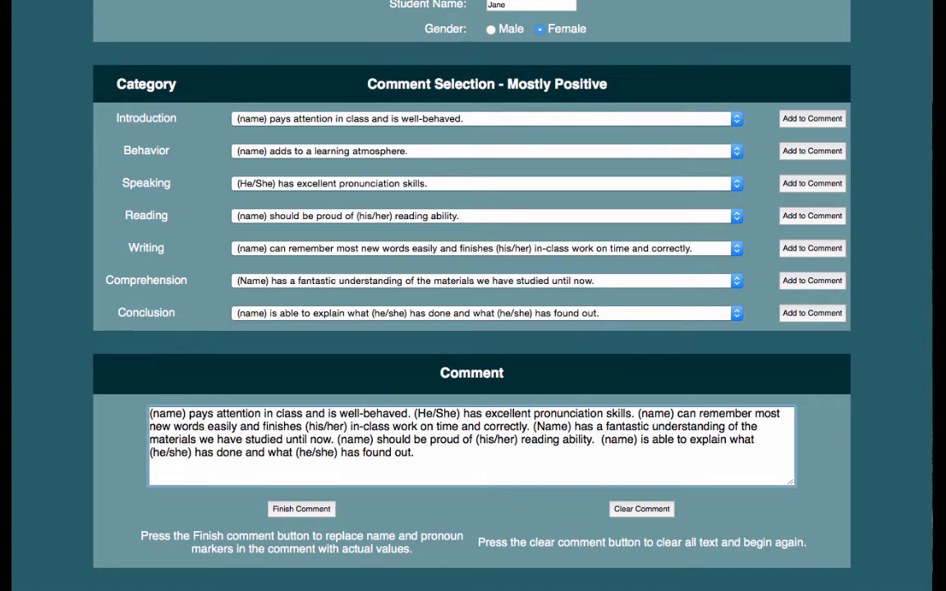
{"action": "key", "text": "BackSpace"}
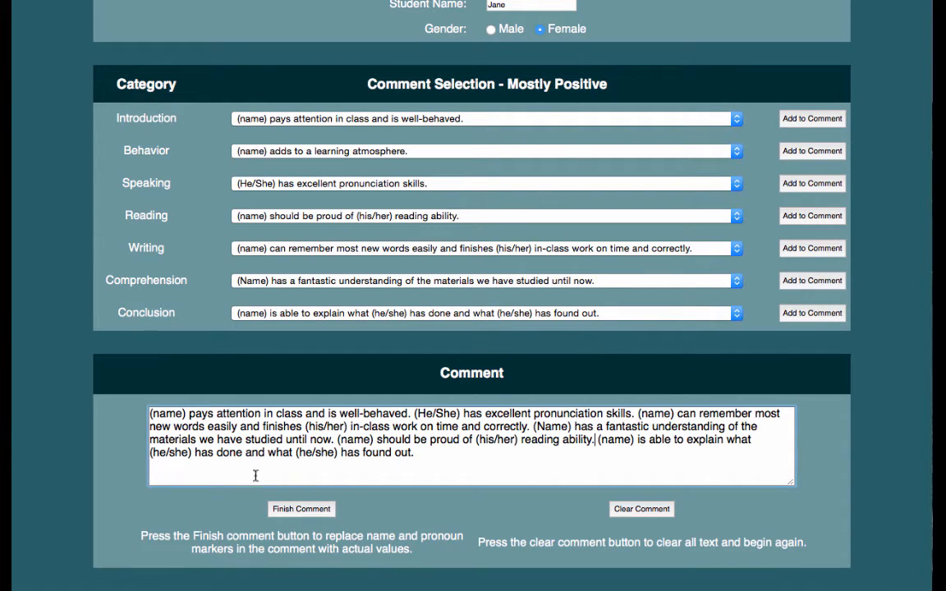
- Highlight the comment's opening words and then the first (name) marker
{"action": "left_click_drag", "start_coordinate": [151, 414], "coordinate": [339, 417]}
{"action": "left_click", "coordinate": [340, 417]}
{"action": "left_click_drag", "start_coordinate": [185, 416], "coordinate": [136, 418]}
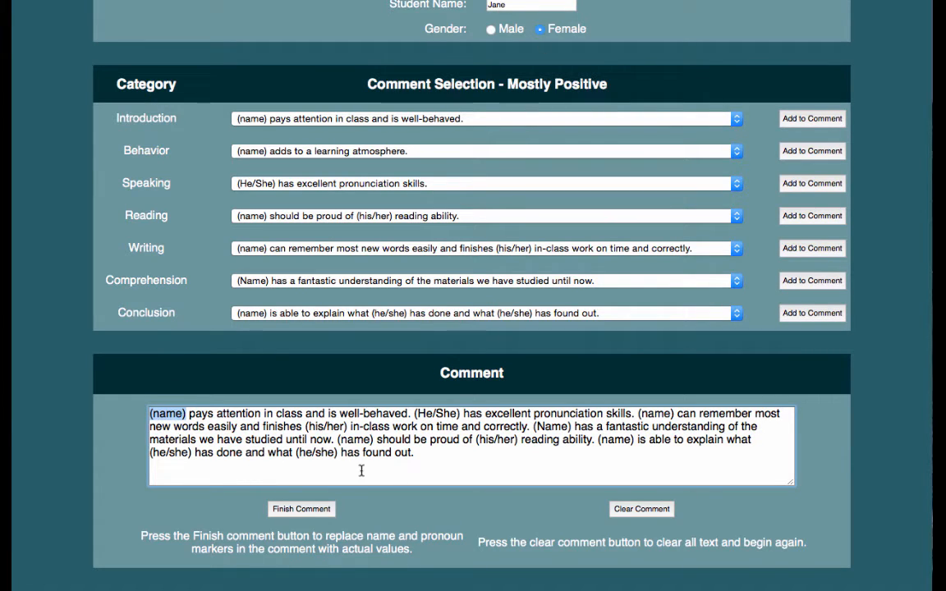
- Finish the comment to fill in name and pronouns, then clear the comment and student details
{"action": "left_click", "coordinate": [321, 516]}
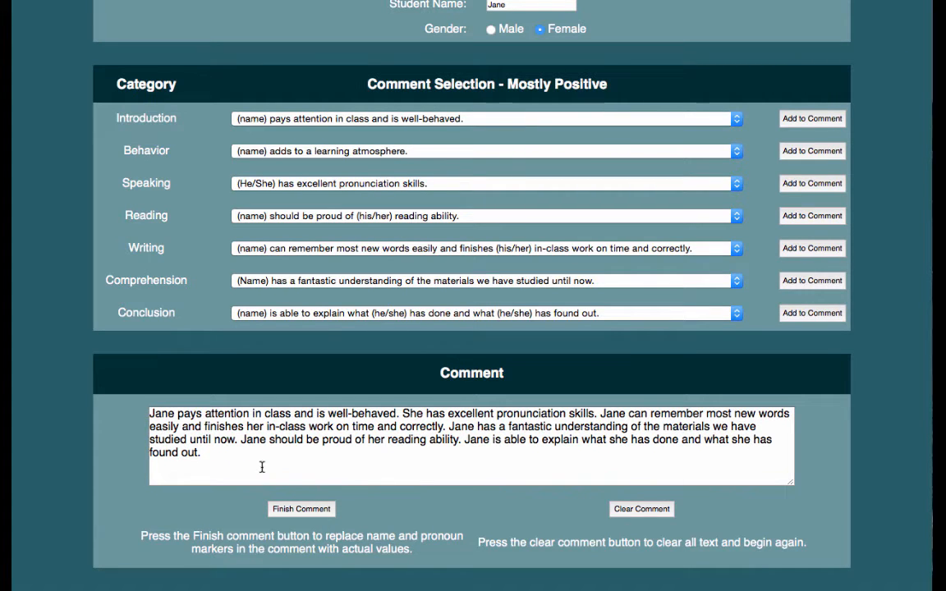
{"action": "left_click_drag", "start_coordinate": [262, 467], "coordinate": [111, 386]}
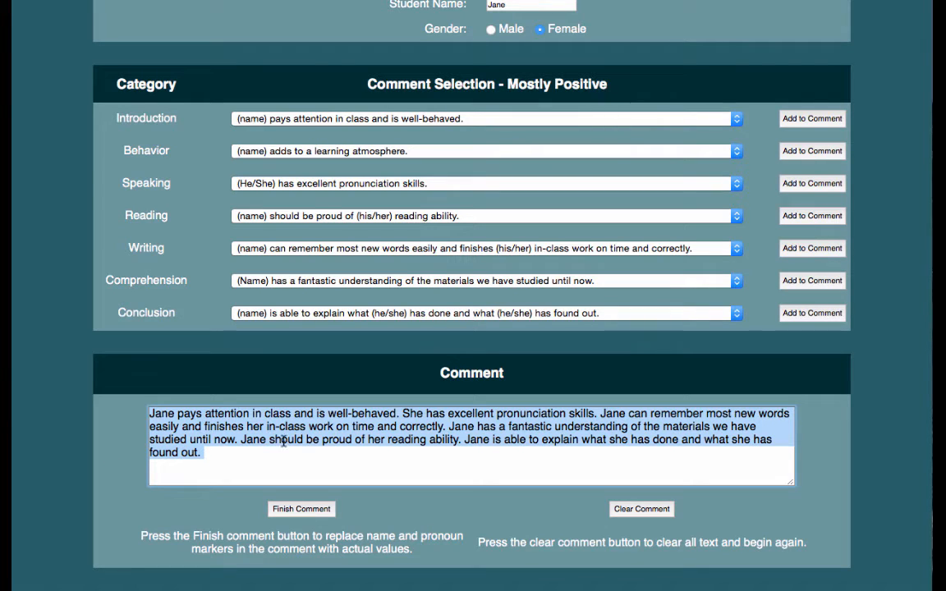
{"action": "left_click", "coordinate": [669, 513]}
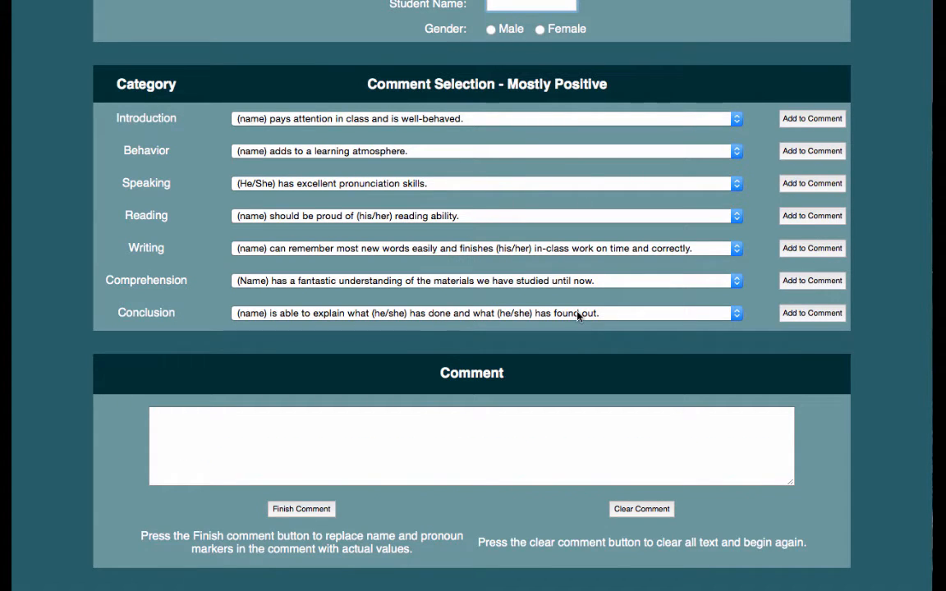
{"action": "scroll", "coordinate": [578, 315], "scroll_direction": "up", "scroll_amount": 2}
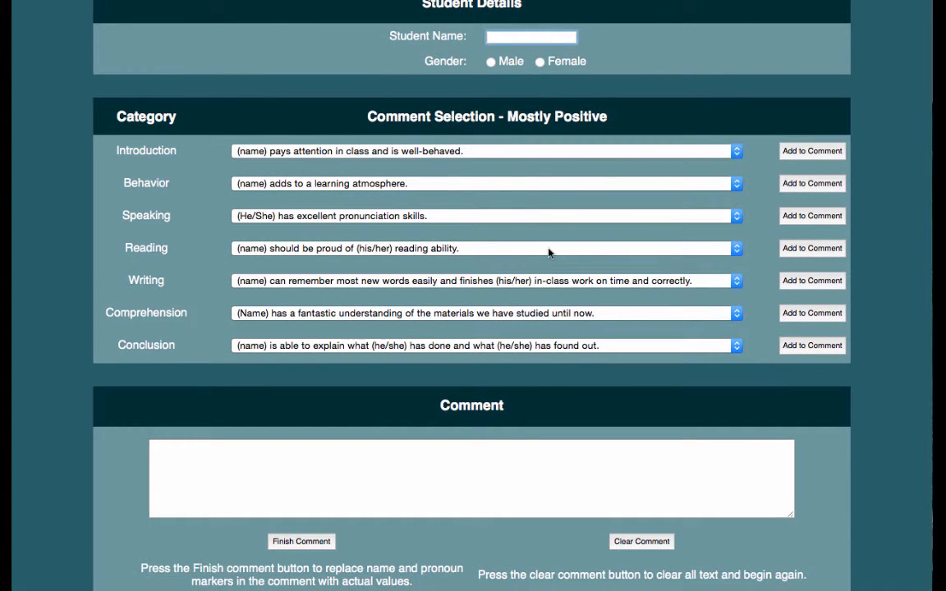
{"action": "scroll", "coordinate": [548, 252], "scroll_direction": "up", "scroll_amount": 10}
- Under Mostly Positive, choose the friendly, energetic introduction and enter the student's name
{"action": "left_click", "coordinate": [496, 103]}
{"action": "scroll", "coordinate": [500, 100], "scroll_direction": "down", "scroll_amount": 5}
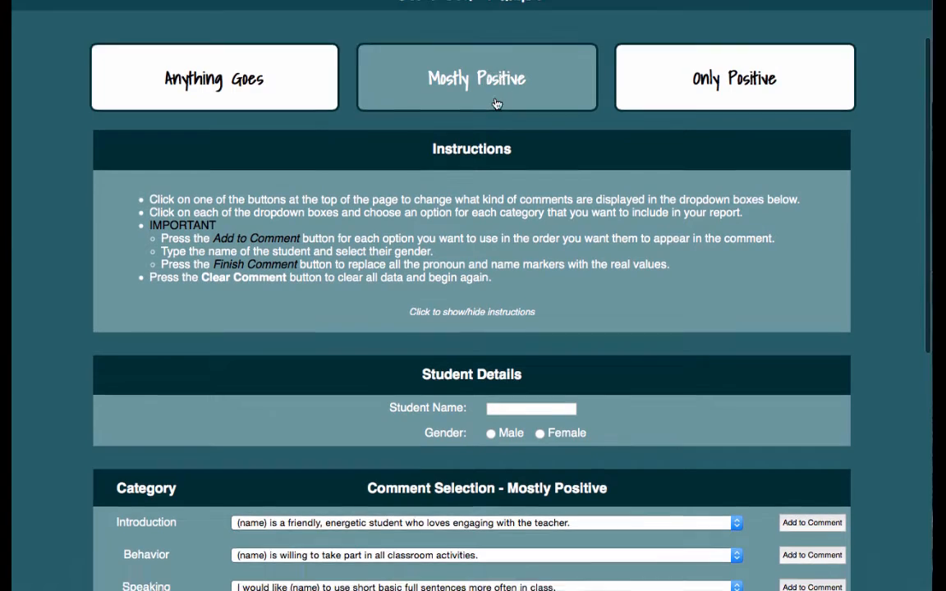
{"action": "left_click", "coordinate": [571, 325]}
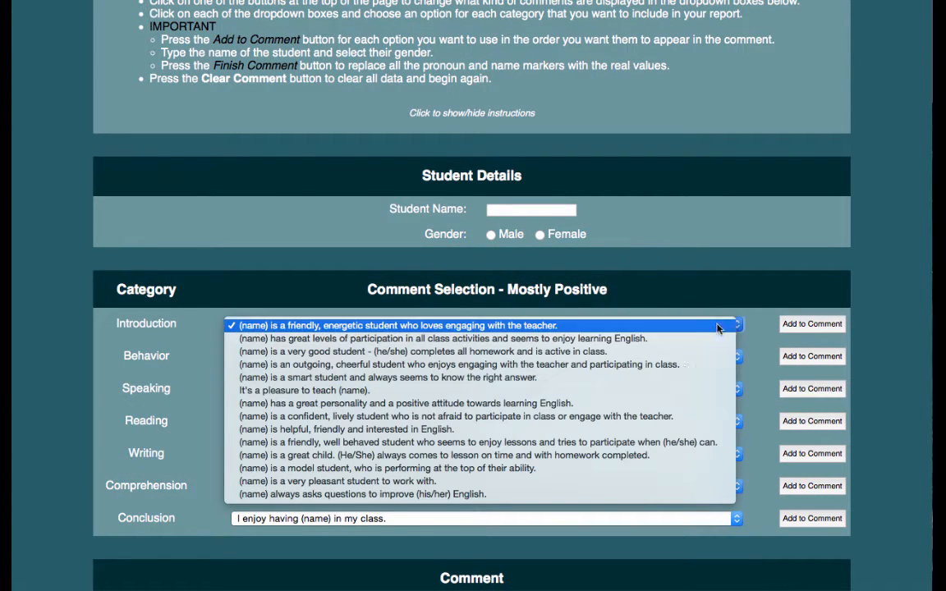
{"action": "left_click", "coordinate": [677, 325]}
{"action": "left_click", "coordinate": [537, 210]}
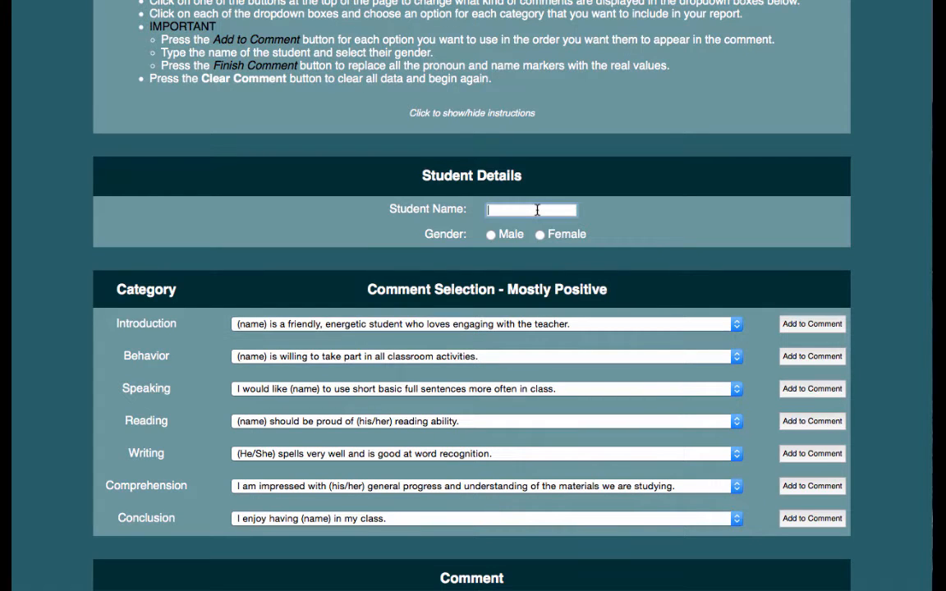
{"action": "type", "text": "Michael"}
- Switch to the Anything Goes comment set and review its Introduction choices
{"action": "scroll", "coordinate": [253, 141], "scroll_direction": "up", "scroll_amount": 5}
{"action": "left_click", "coordinate": [253, 141]}
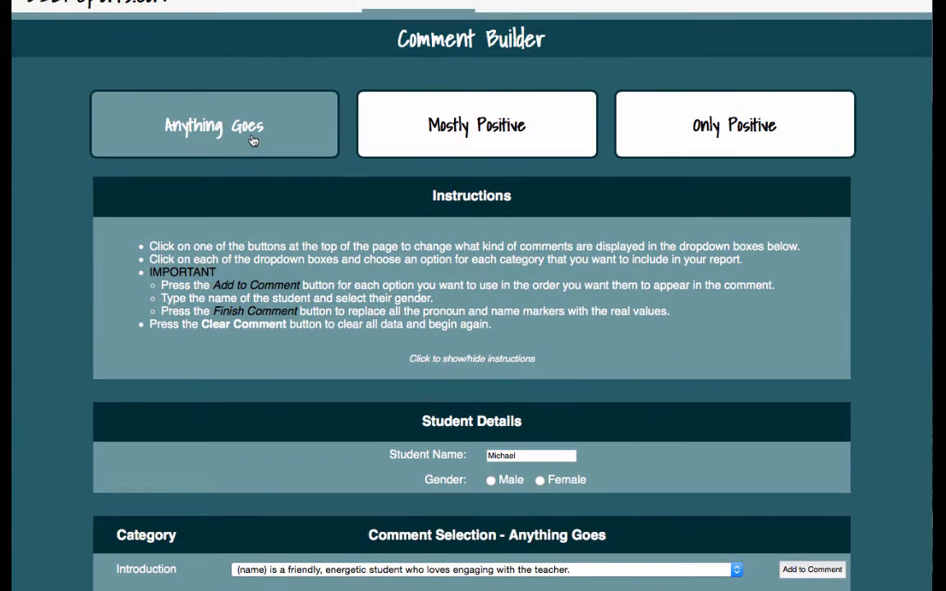
{"action": "scroll", "coordinate": [410, 240], "scroll_direction": "down", "scroll_amount": 3}
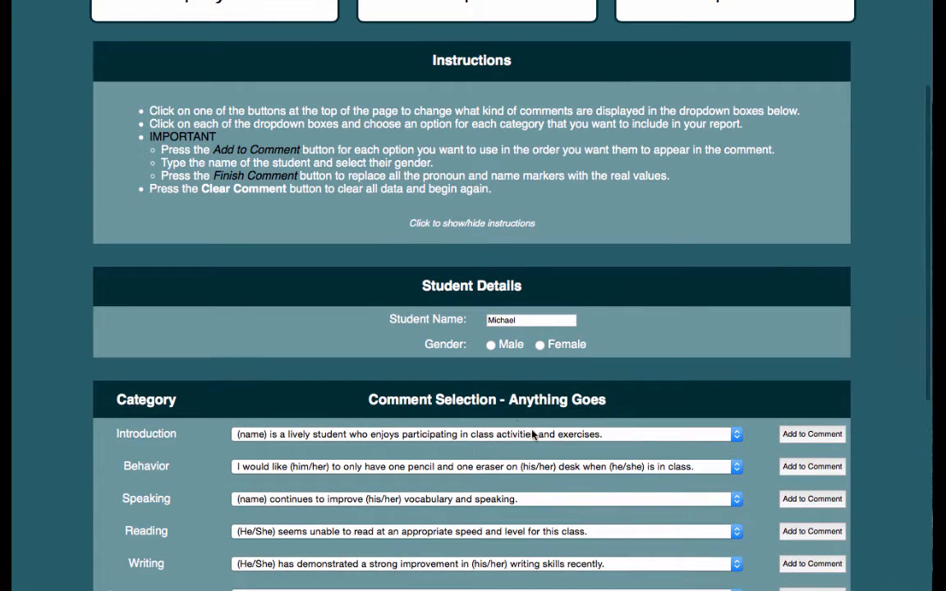
{"action": "left_click", "coordinate": [528, 434]}
{"action": "left_click", "coordinate": [482, 283]}
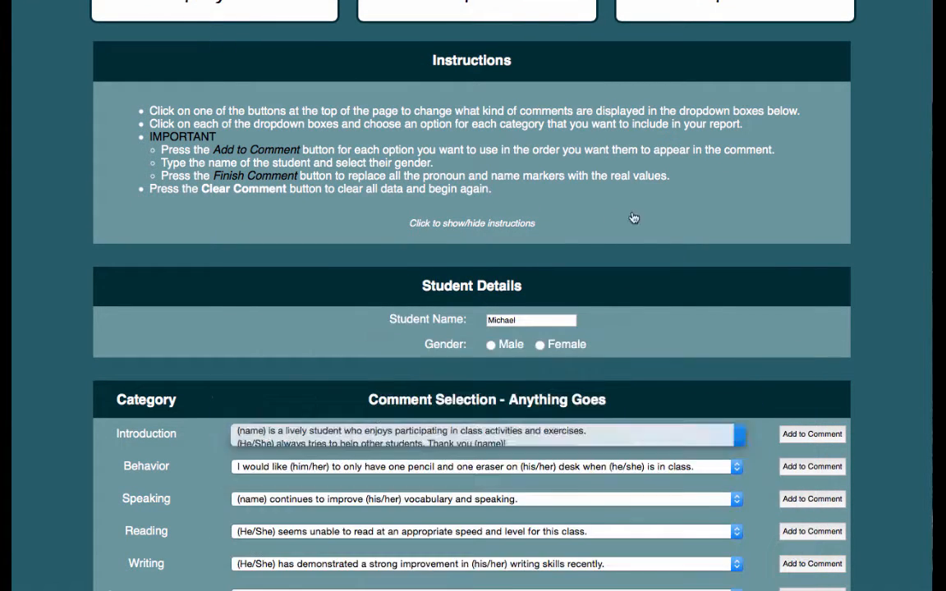
{"action": "scroll", "coordinate": [580, 348], "scroll_direction": "up", "scroll_amount": 4}
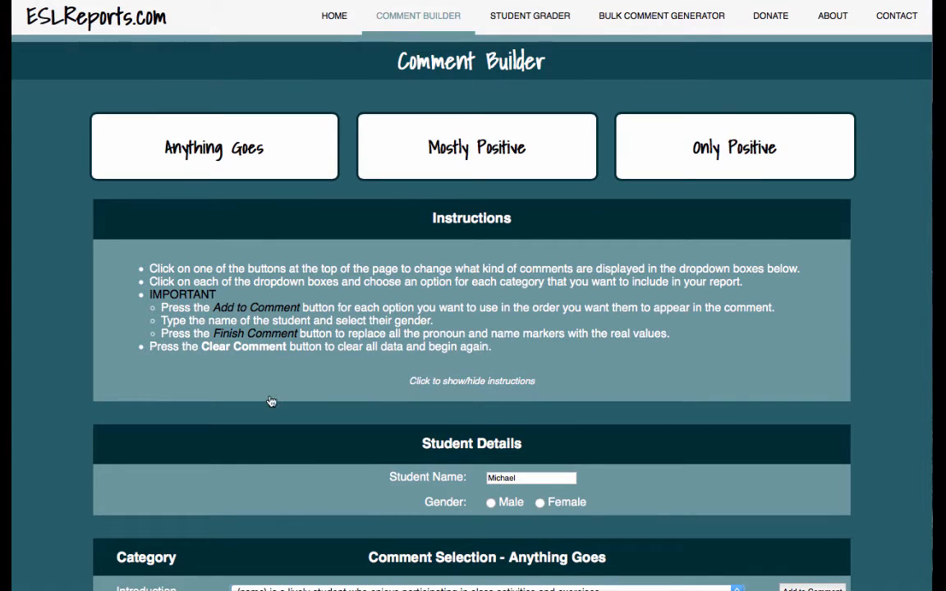
- In the Student Grader, enter the student's name and set gender to Female
{"action": "left_click", "coordinate": [550, 29]}
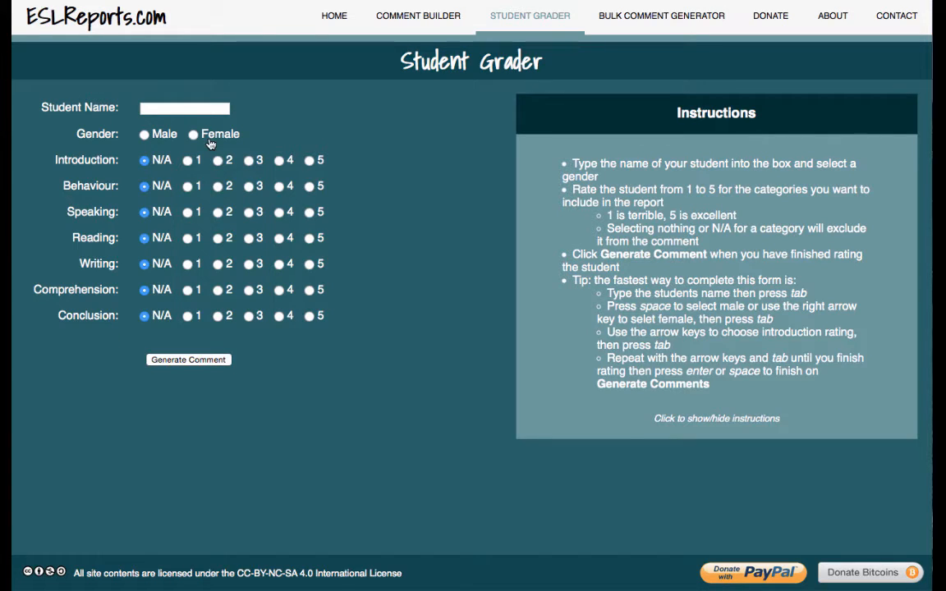
{"action": "left_click", "coordinate": [180, 110]}
{"action": "type", "text": "Jane"}
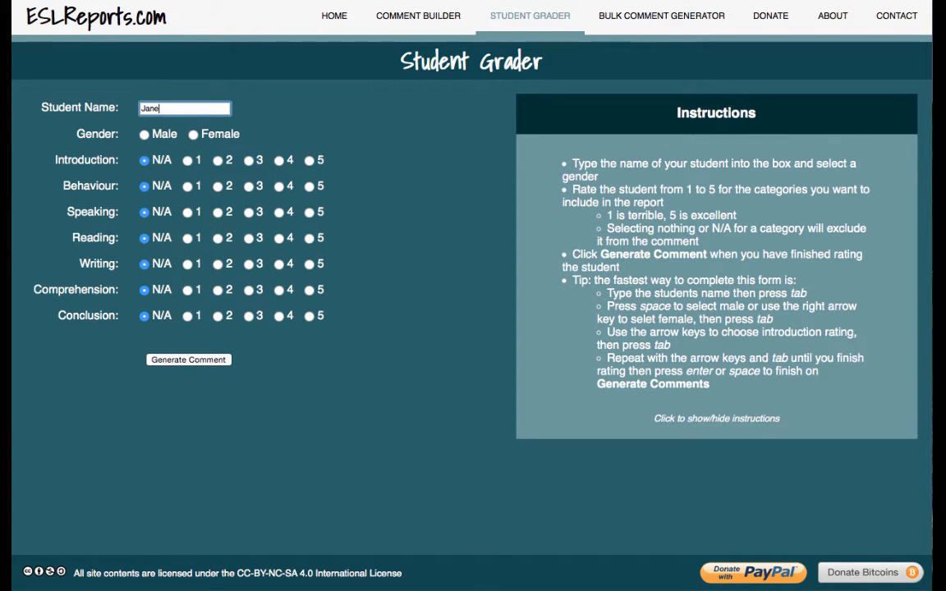
{"action": "key", "text": "Tab"}
{"action": "key", "text": "Right"}
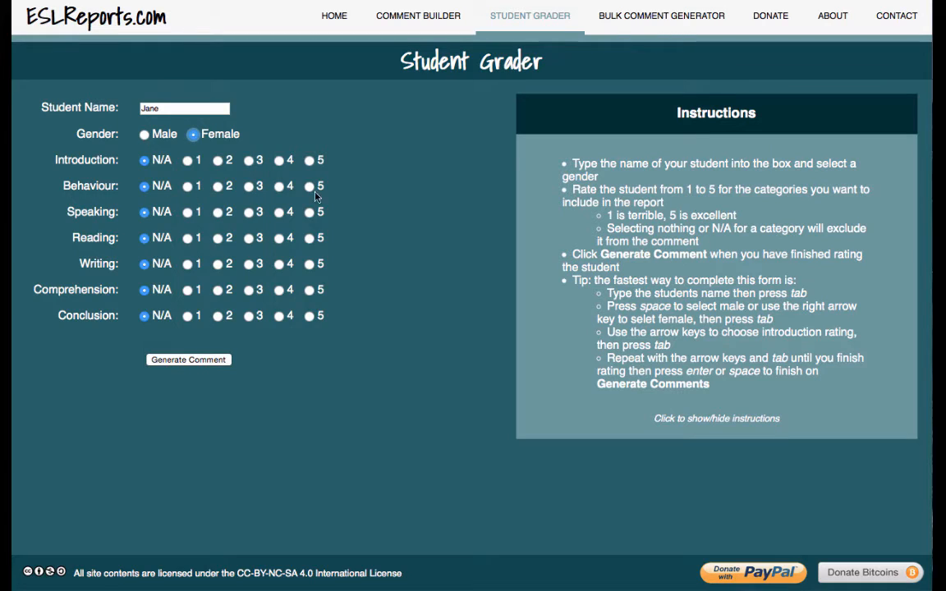
- Rate Introduction 4, Behaviour 2, Speaking 2, Reading 4, Conclusion 4, skipping Writing, and generate the comment
{"action": "key", "text": "Tab"}
{"action": "key", "text": "Right"}
{"action": "key", "text": "Right"}
{"action": "key", "text": "Right"}
{"action": "key", "text": "Right"}
{"action": "key", "text": "Tab"}
{"action": "key", "text": "Right"}
{"action": "key", "text": "Right"}
{"action": "key", "text": "Tab"}
{"action": "key", "text": "Right"}
{"action": "key", "text": "Right"}
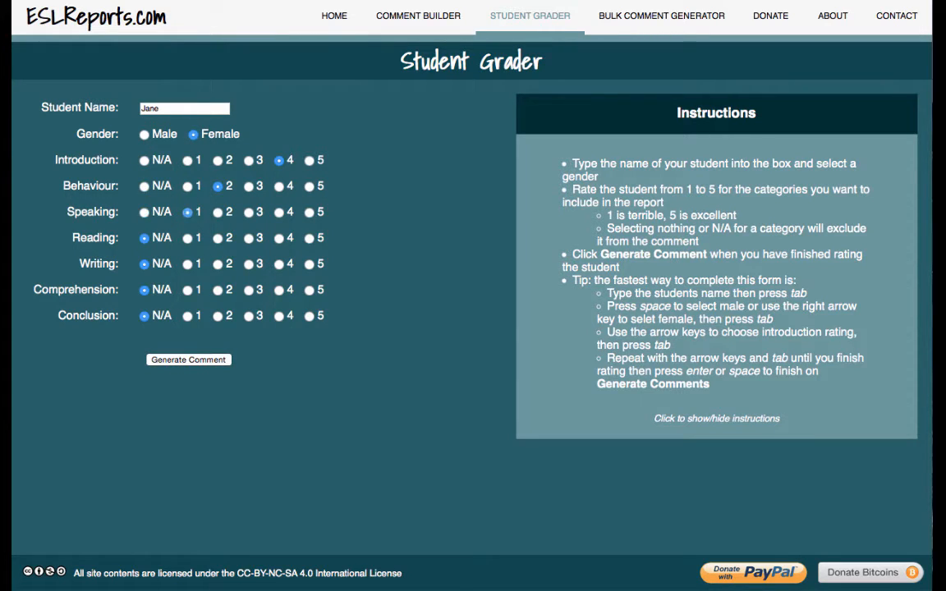
{"action": "key", "text": "Tab"}
{"action": "key", "text": "Right"}
{"action": "key", "text": "Right"}
{"action": "key", "text": "Right"}
{"action": "key", "text": "Right"}
{"action": "key", "text": "Tab"}
{"action": "key", "text": "Tab"}
{"action": "key", "text": "Tab"}
{"action": "key", "text": "Right"}
{"action": "key", "text": "Right"}
{"action": "key", "text": "Right"}
{"action": "key", "text": "Right"}
{"action": "key", "text": "Tab"}
{"action": "key", "text": "Return"}
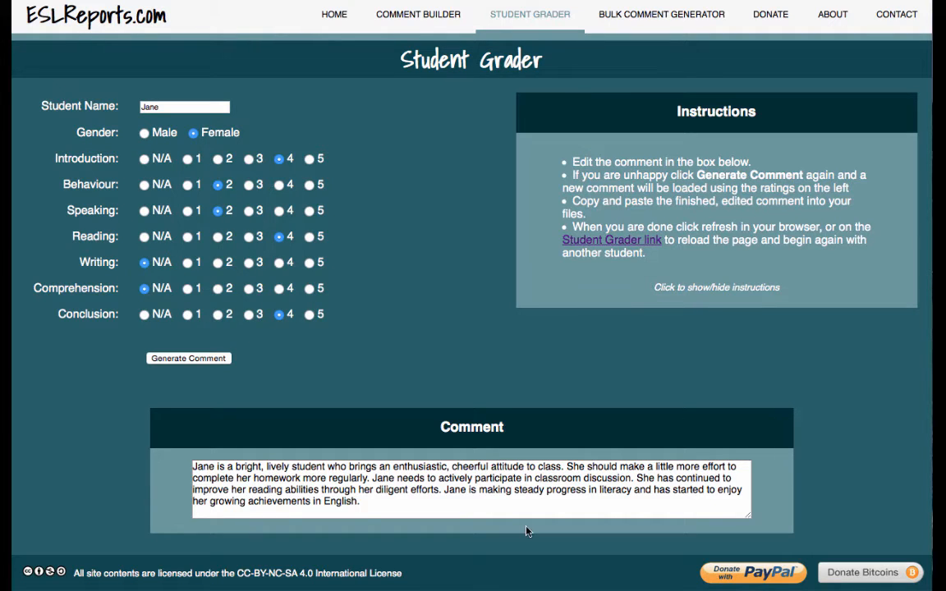
- Select the comment, regenerate it, raise Behaviour to 3, then reload a blank Student Grader
{"action": "left_click_drag", "start_coordinate": [422, 511], "coordinate": [194, 464]}
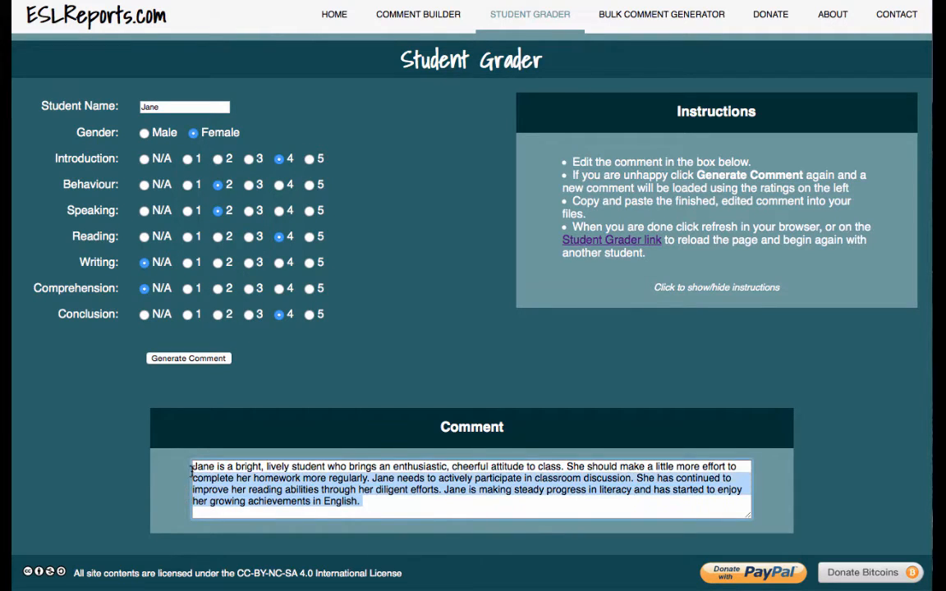
{"action": "key", "text": "ctrl+a"}
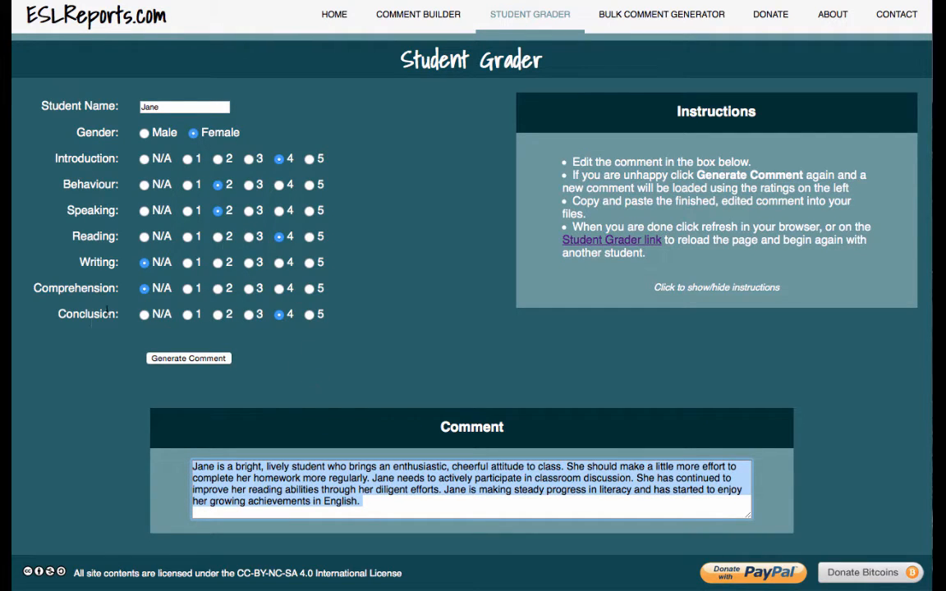
{"action": "left_click", "coordinate": [197, 359]}
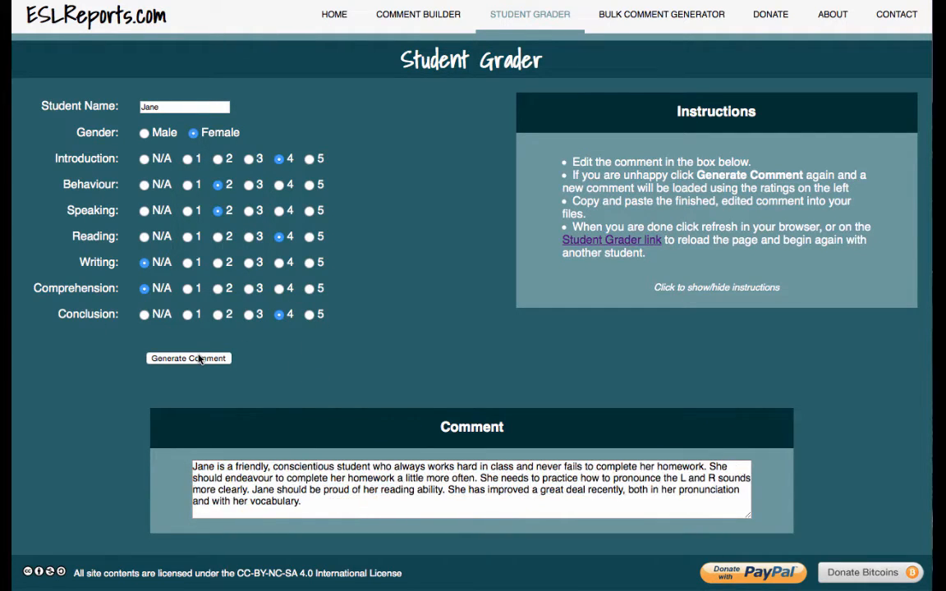
{"action": "left_click", "coordinate": [249, 184]}
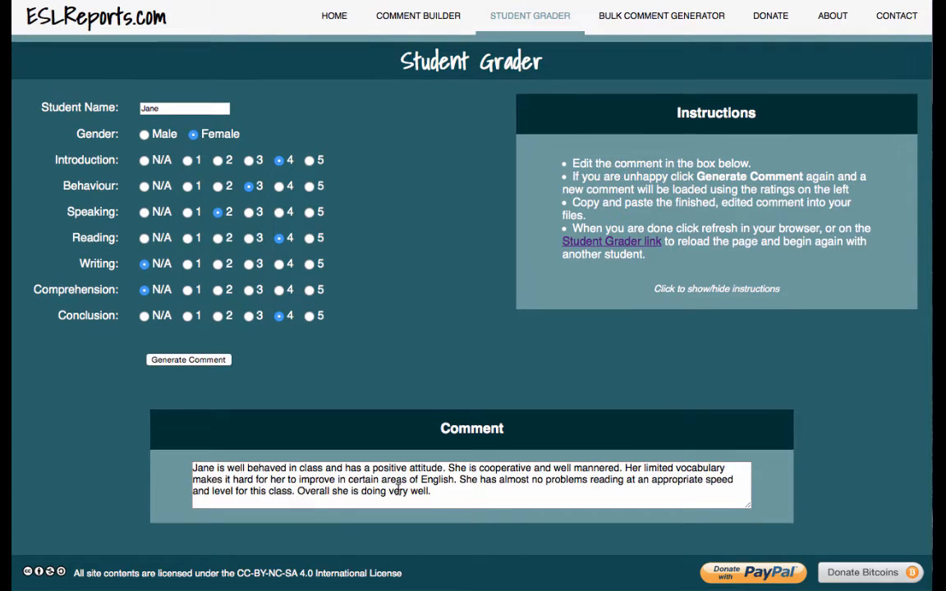
{"action": "left_click", "coordinate": [618, 245]}
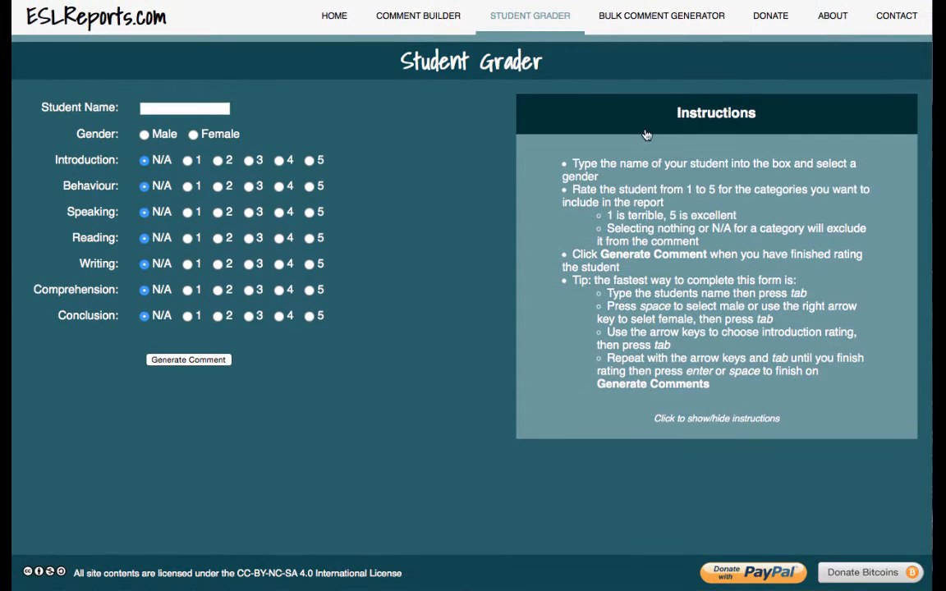
- Go to the Bulk Report Generator and place the cursor in the empty Class Name box
{"action": "left_click", "coordinate": [649, 29]}
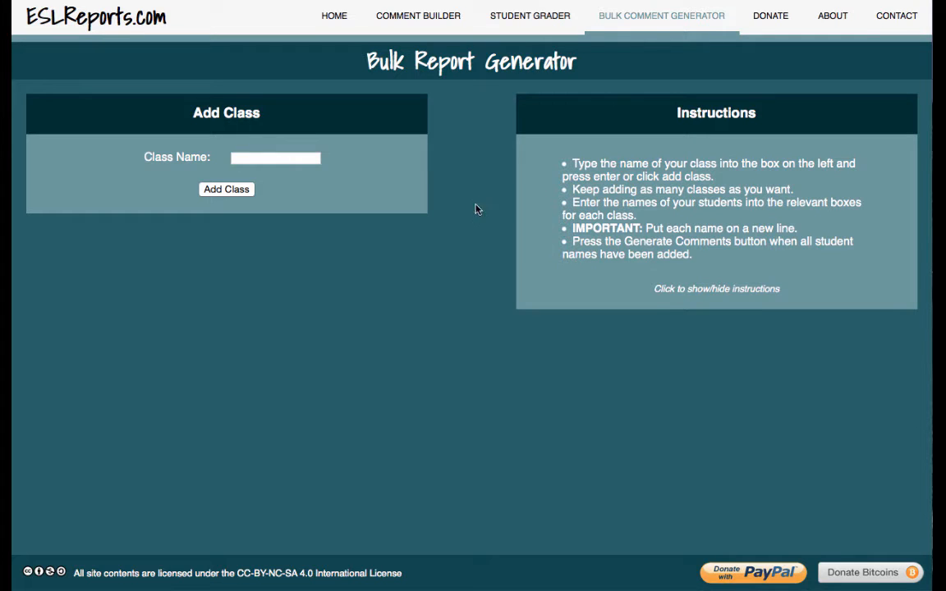
{"action": "left_click", "coordinate": [287, 159]}
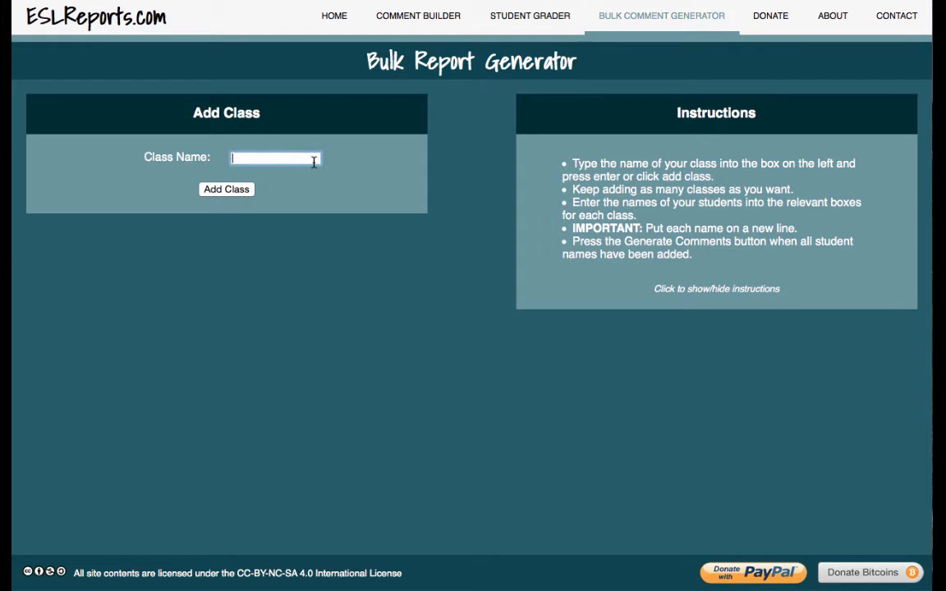
- Add classes named Red, Blue, Green, Orange and Purple to the Bulk Report Generator
{"action": "type", "text": "Red"}
{"action": "key", "text": "Return"}
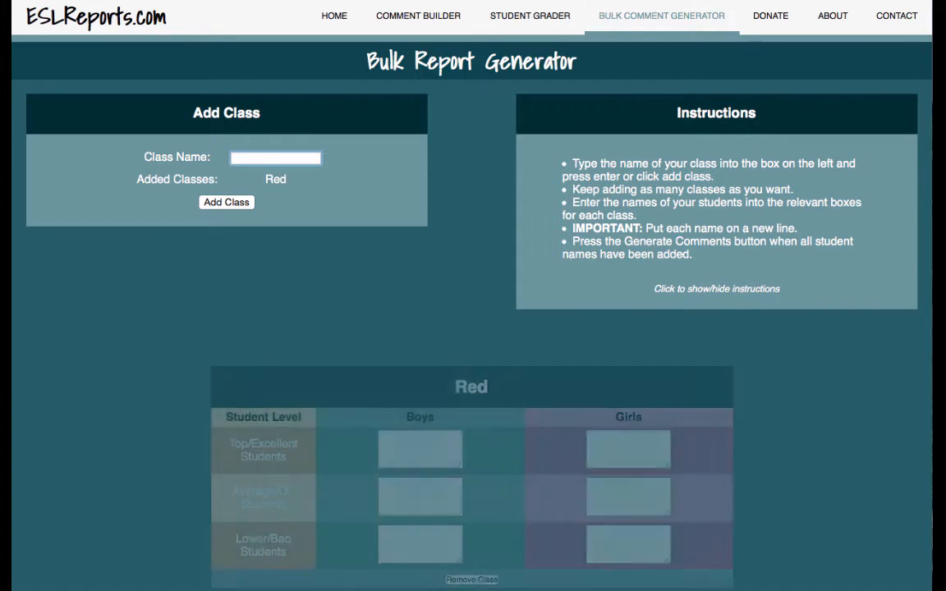
{"action": "type", "text": "Blue"}
{"action": "key", "text": "Return"}
{"action": "type", "text": "Green"}
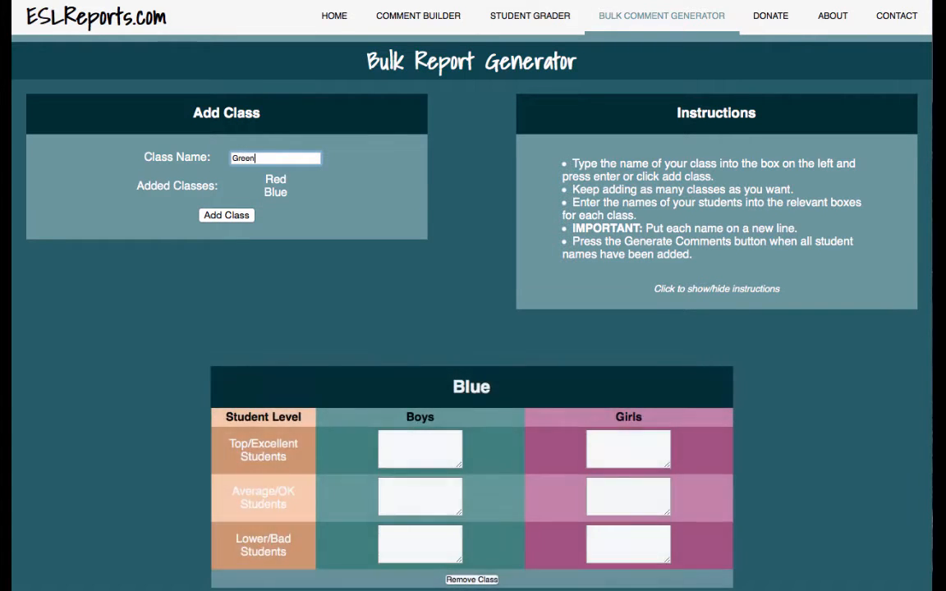
{"action": "key", "text": "Return"}
{"action": "type", "text": "Orange"}
{"action": "key", "text": "Return"}
{"action": "type", "text": "Pur"}
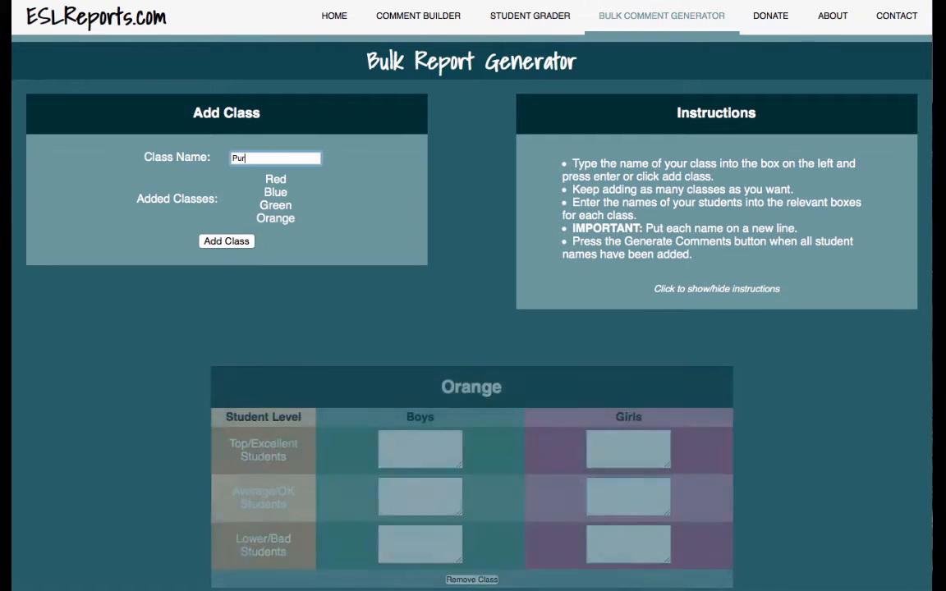
{"action": "type", "text": "ple"}
{"action": "key", "text": "Return"}
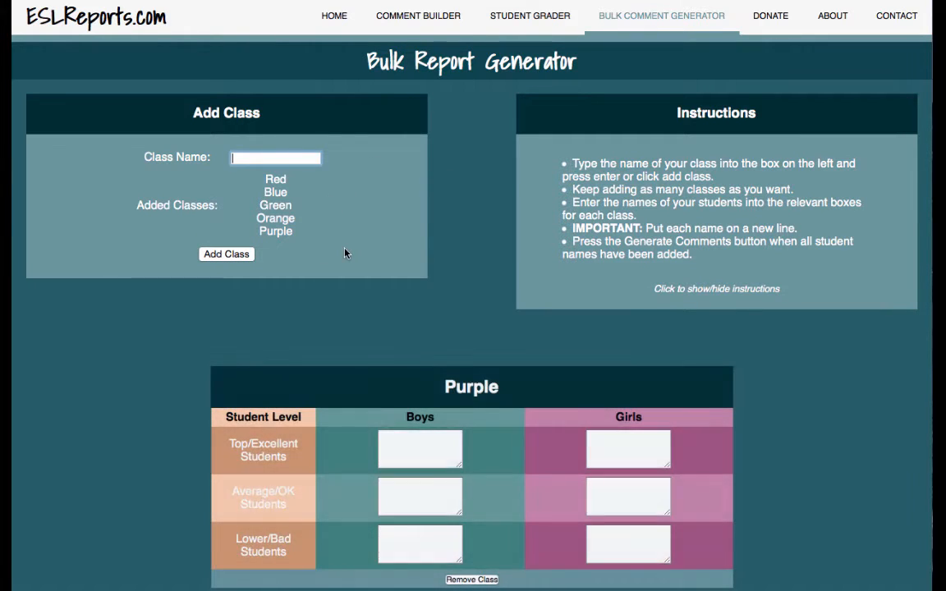
- Remove the Purple class and add a Rainbow class in its place
{"action": "scroll", "coordinate": [394, 188], "scroll_direction": "down", "scroll_amount": 3}
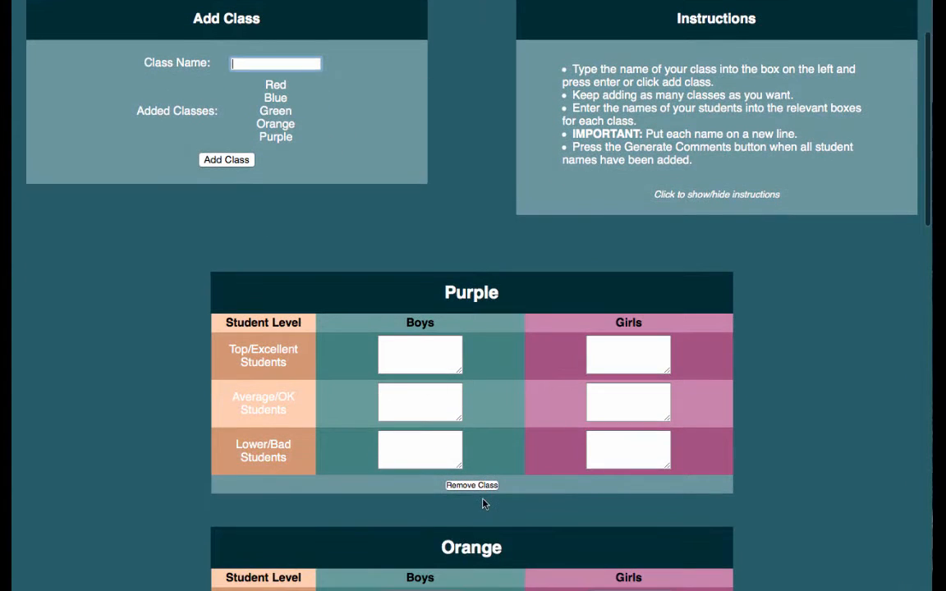
{"action": "left_click", "coordinate": [473, 485]}
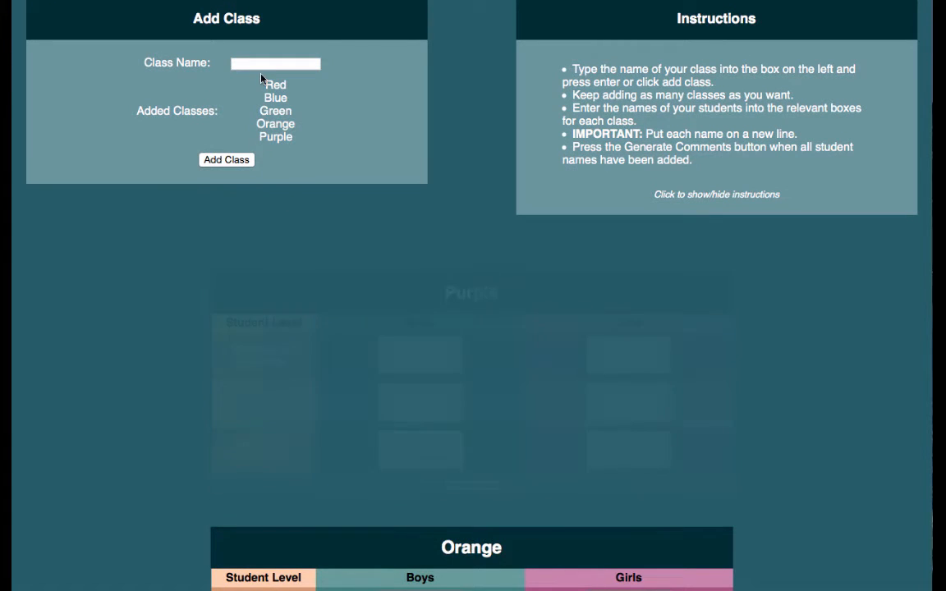
{"action": "left_click", "coordinate": [254, 65]}
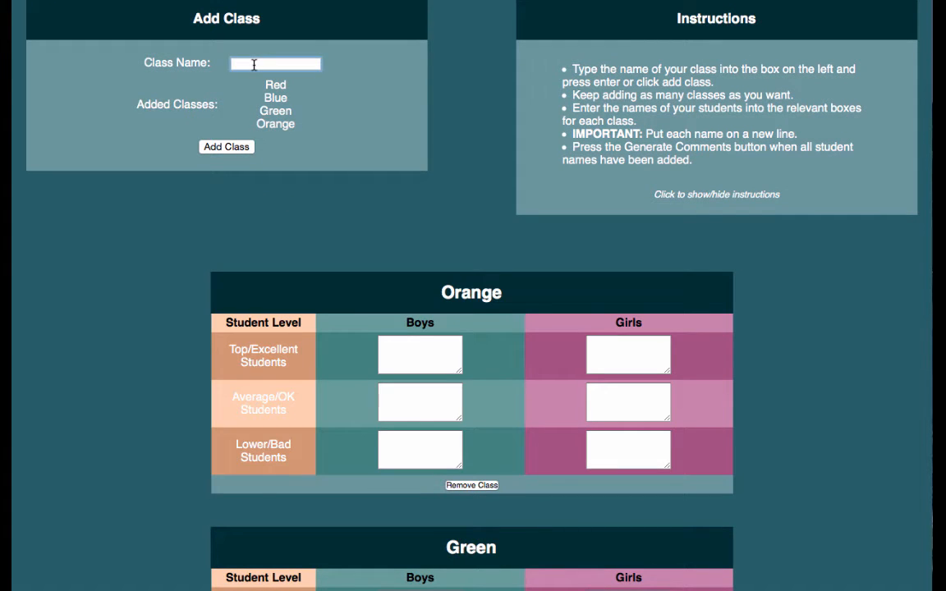
{"action": "type", "text": "Rainbow"}
{"action": "key", "text": "Return"}
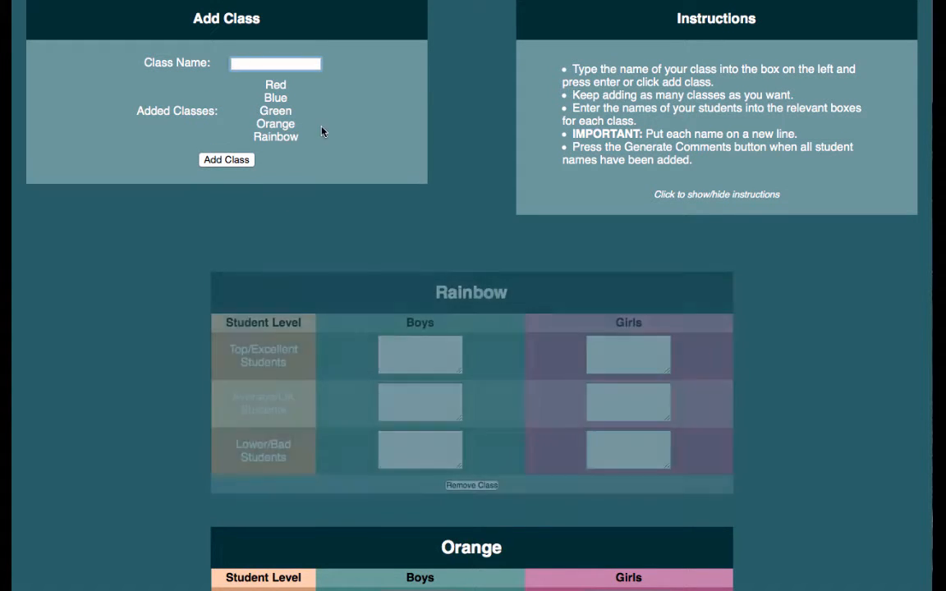
{"action": "scroll", "coordinate": [374, 186], "scroll_direction": "down", "scroll_amount": 1}
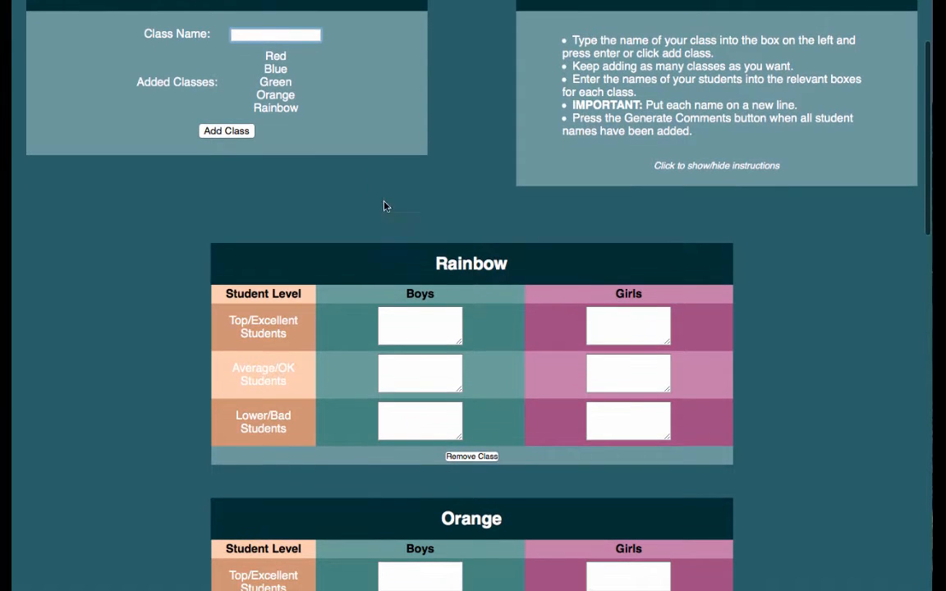
{"action": "scroll", "coordinate": [481, 418], "scroll_direction": "down", "scroll_amount": 2}
{"action": "scroll", "coordinate": [486, 408], "scroll_direction": "up", "scroll_amount": 2}
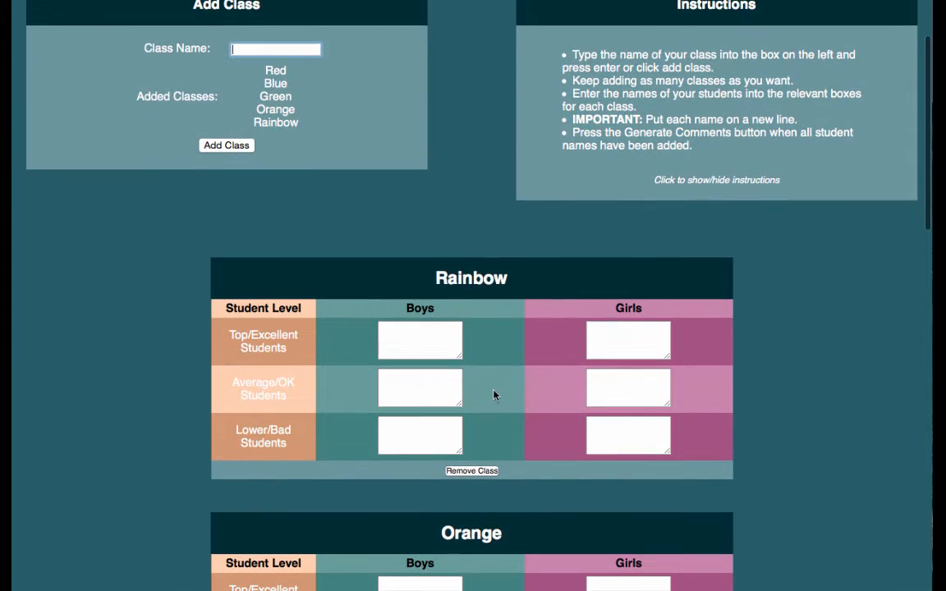
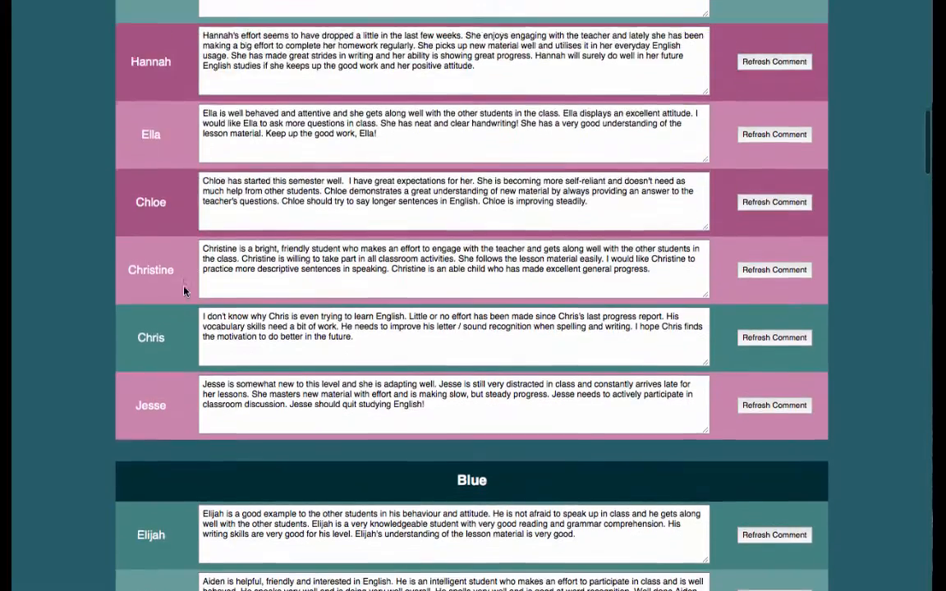
{"action": "scroll", "coordinate": [184, 290], "scroll_direction": "up", "scroll_amount": 3}
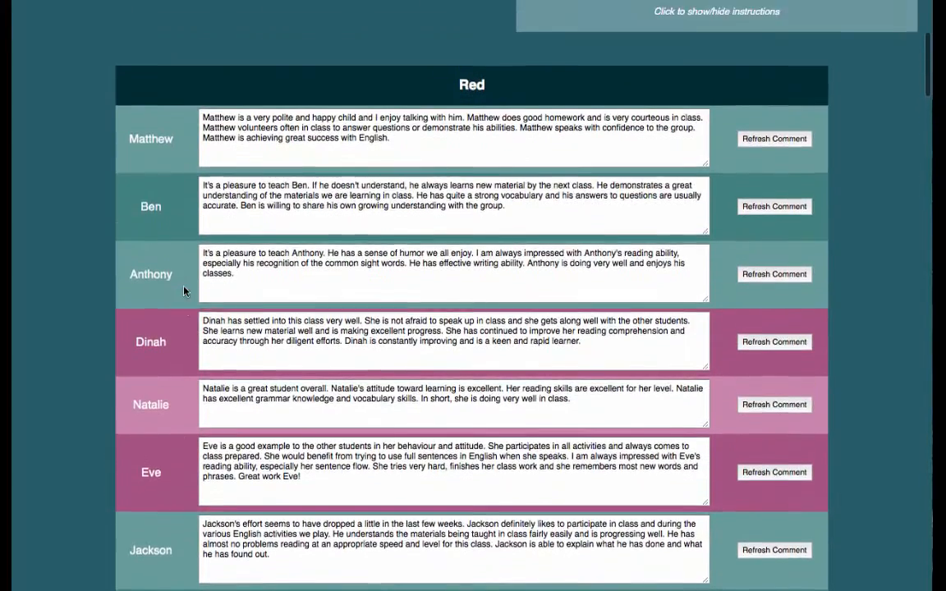
{"action": "scroll", "coordinate": [184, 291], "scroll_direction": "down", "scroll_amount": 6}
{"action": "scroll", "coordinate": [183, 291], "scroll_direction": "down", "scroll_amount": 13}
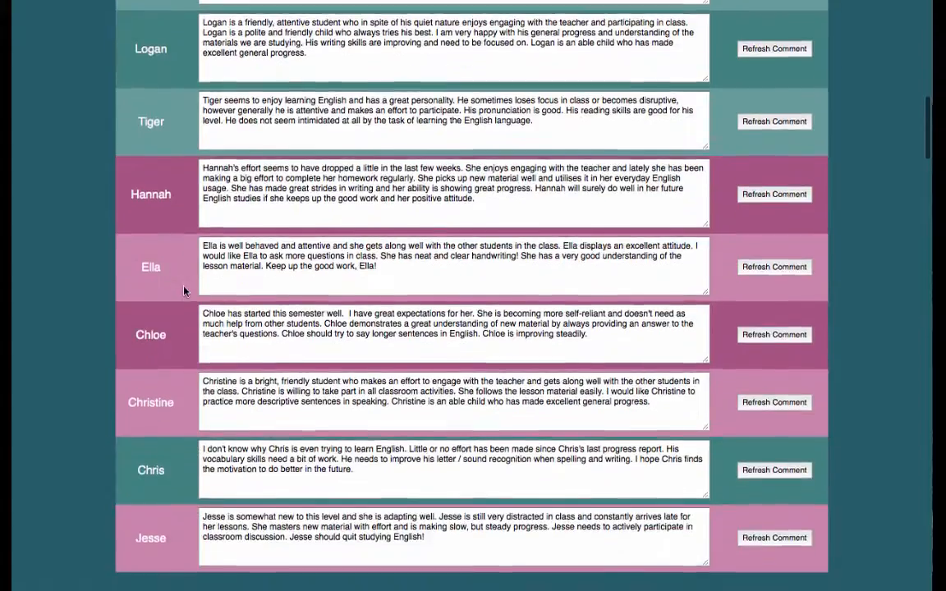
{"action": "scroll", "coordinate": [184, 290], "scroll_direction": "down", "scroll_amount": 20}
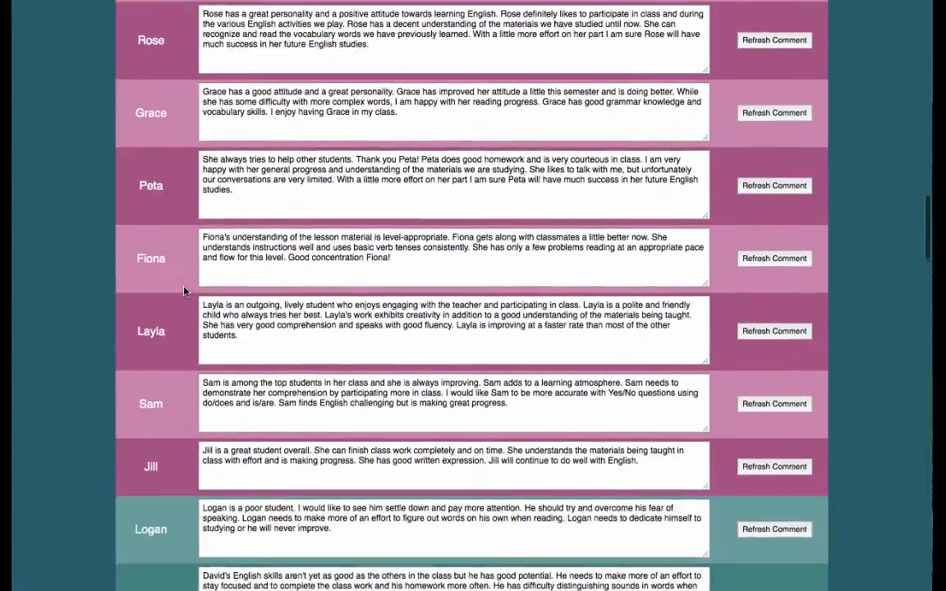
{"action": "scroll", "coordinate": [184, 290], "scroll_direction": "down", "scroll_amount": 20}
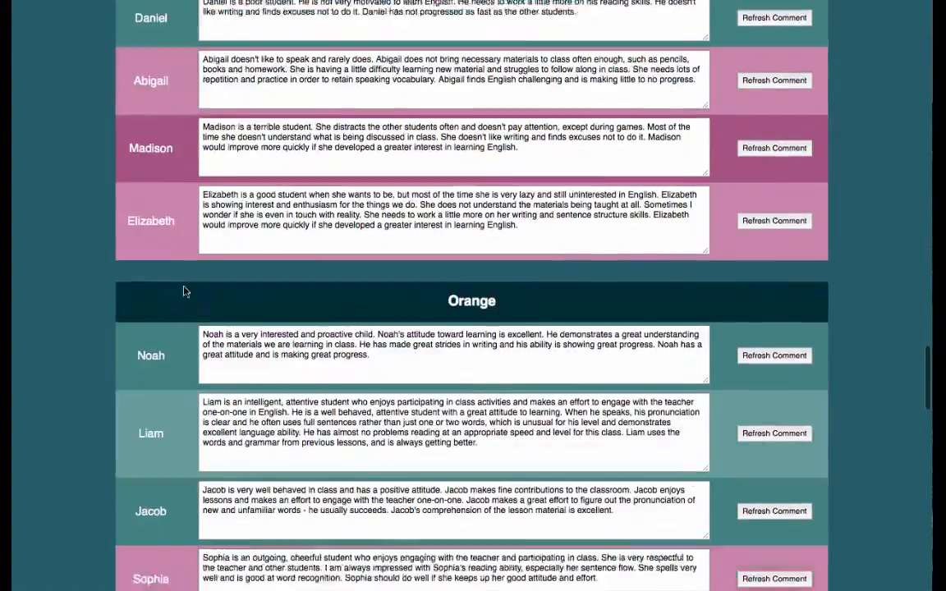
{"action": "scroll", "coordinate": [184, 291], "scroll_direction": "down", "scroll_amount": 20}
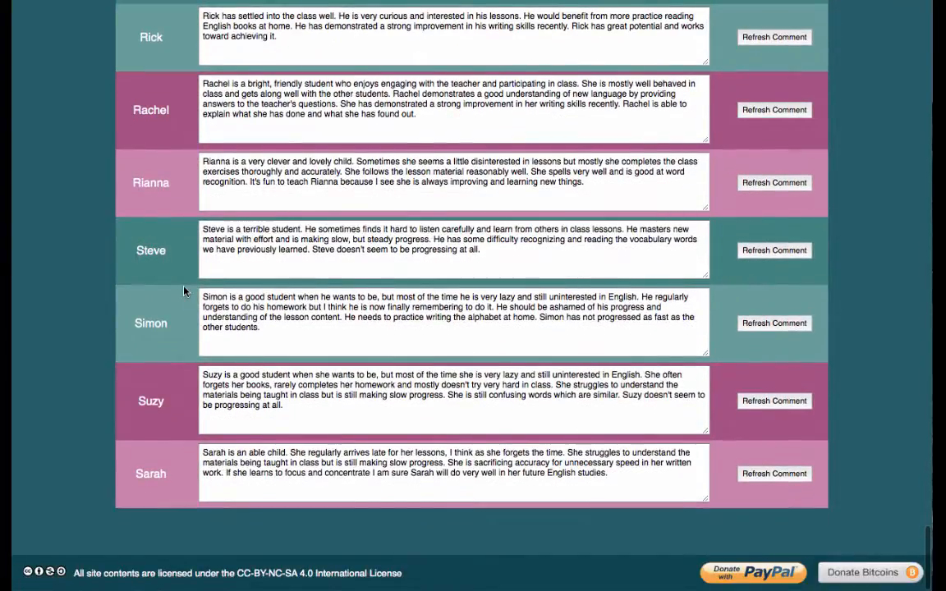
{"action": "scroll", "coordinate": [184, 291], "scroll_direction": "up", "scroll_amount": 20}
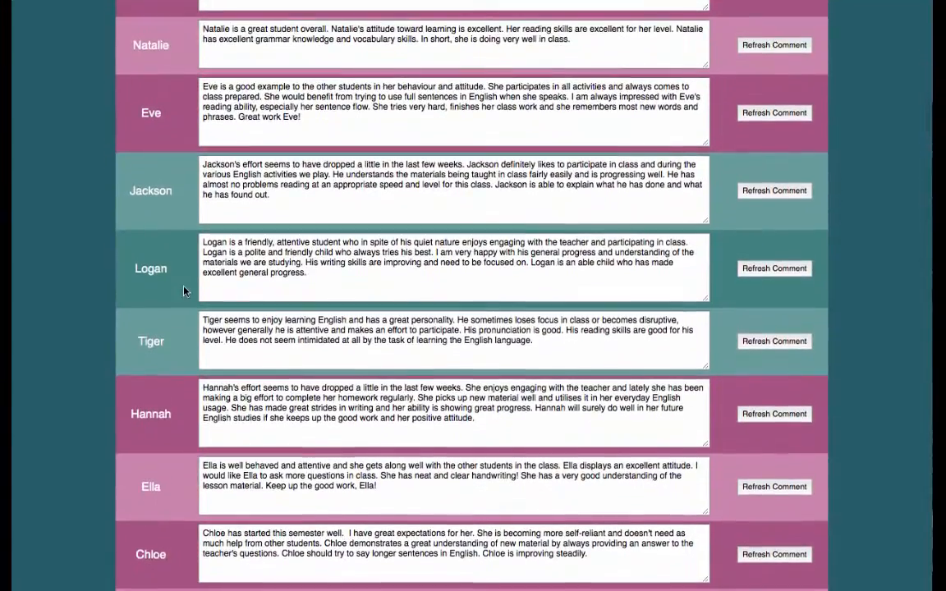
{"action": "scroll", "coordinate": [184, 290], "scroll_direction": "up", "scroll_amount": 5}
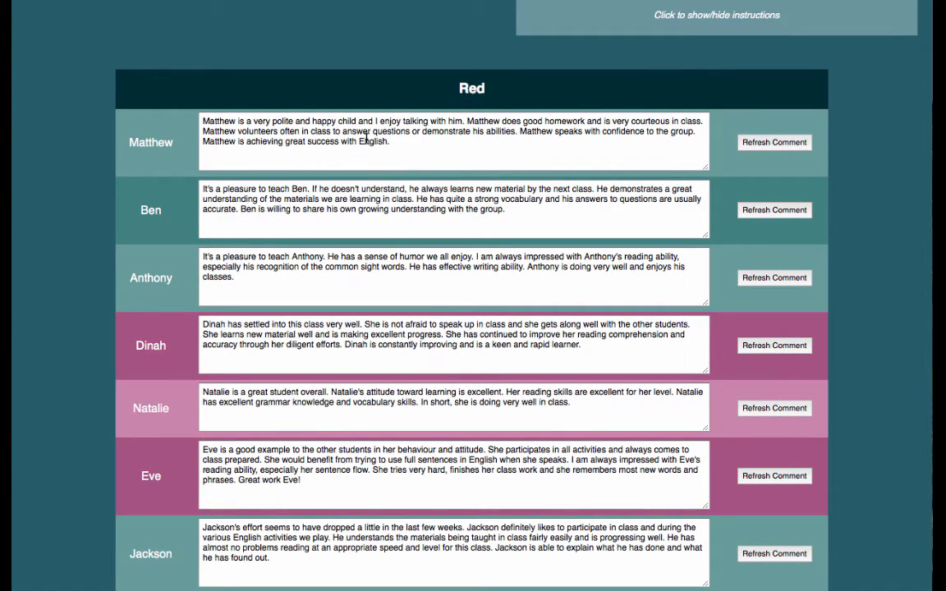
{"action": "scroll", "coordinate": [497, 218], "scroll_direction": "down", "scroll_amount": 2}
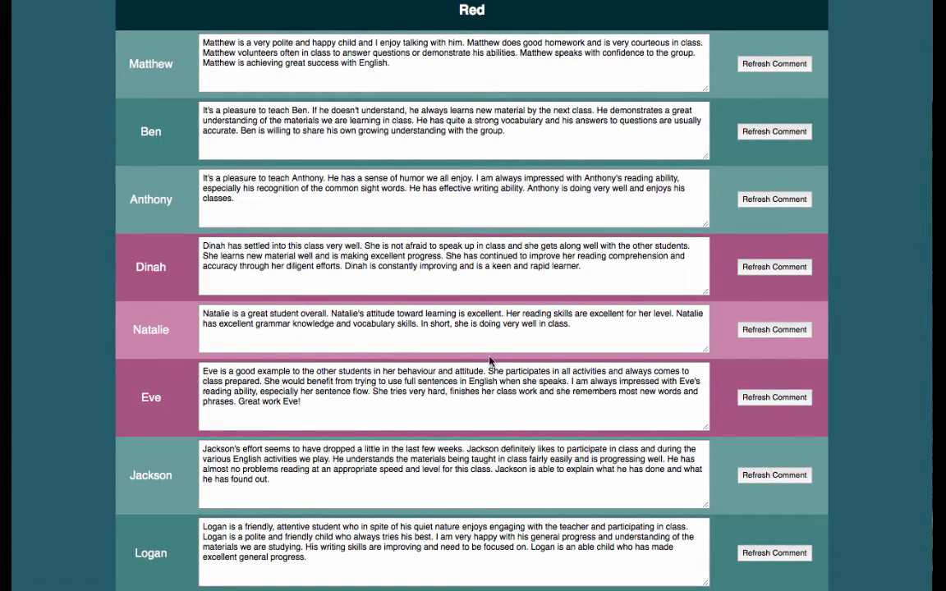
- Regenerate Natalie's comment in the Red class and Aiden's comment in the Blue class
{"action": "left_click", "coordinate": [781, 332]}
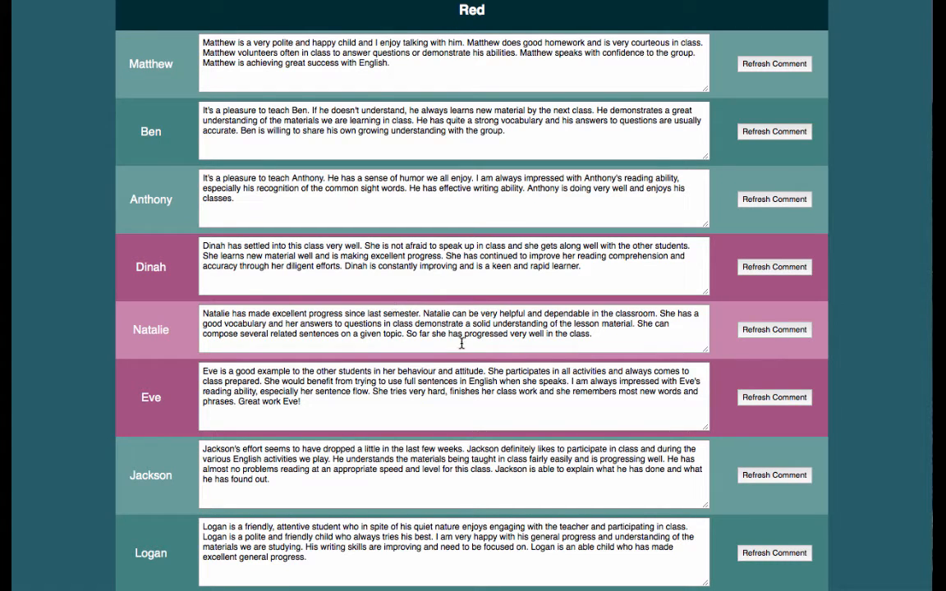
{"action": "scroll", "coordinate": [462, 344], "scroll_direction": "down", "scroll_amount": 5}
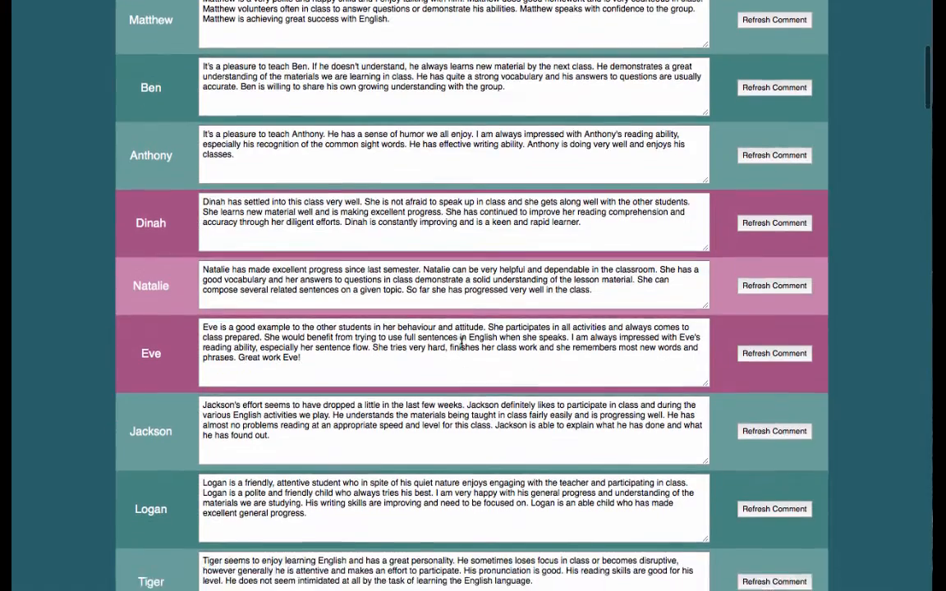
{"action": "scroll", "coordinate": [462, 343], "scroll_direction": "down", "scroll_amount": 3}
{"action": "scroll", "coordinate": [461, 343], "scroll_direction": "up", "scroll_amount": 15}
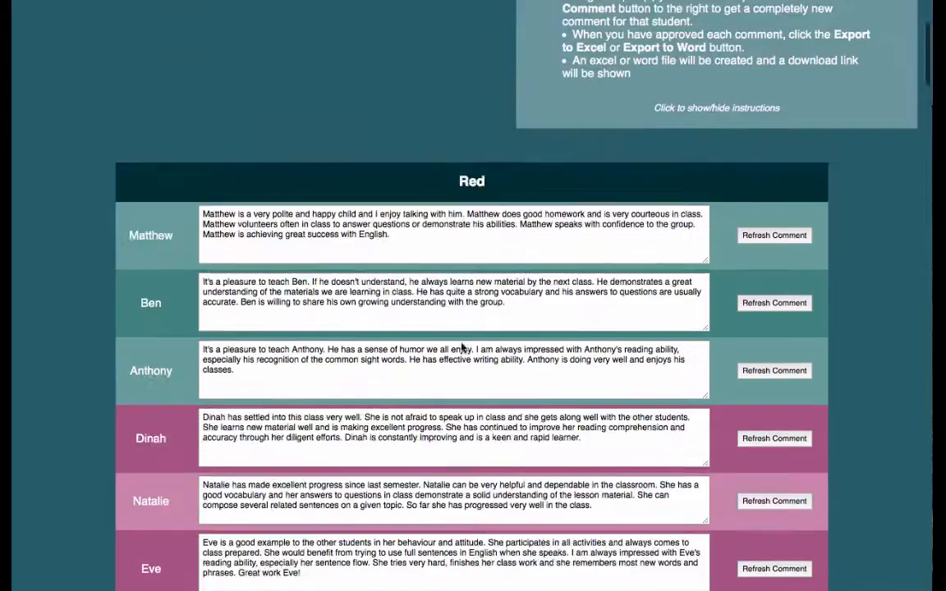
{"action": "scroll", "coordinate": [462, 345], "scroll_direction": "down", "scroll_amount": 6}
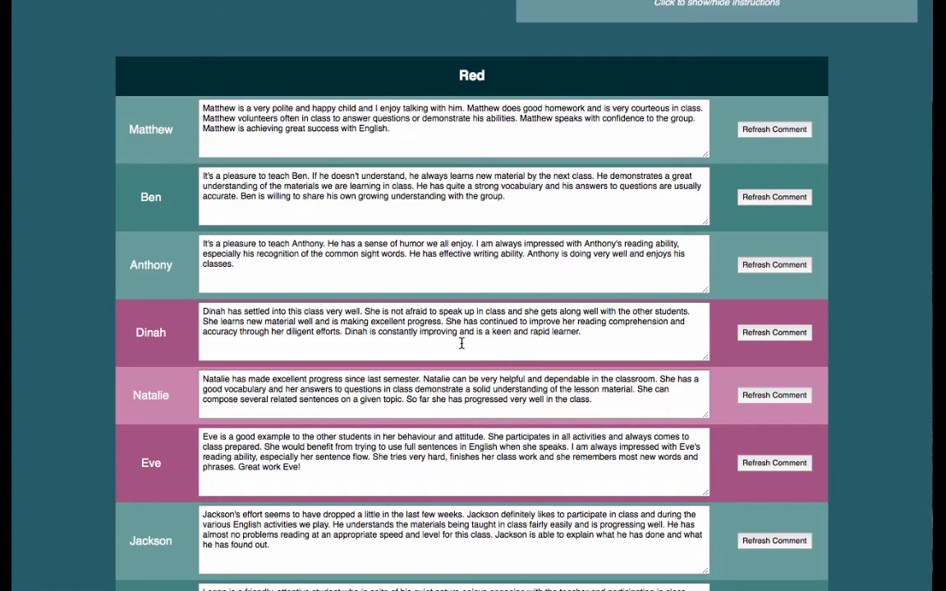
{"action": "scroll", "coordinate": [461, 344], "scroll_direction": "down", "scroll_amount": 12}
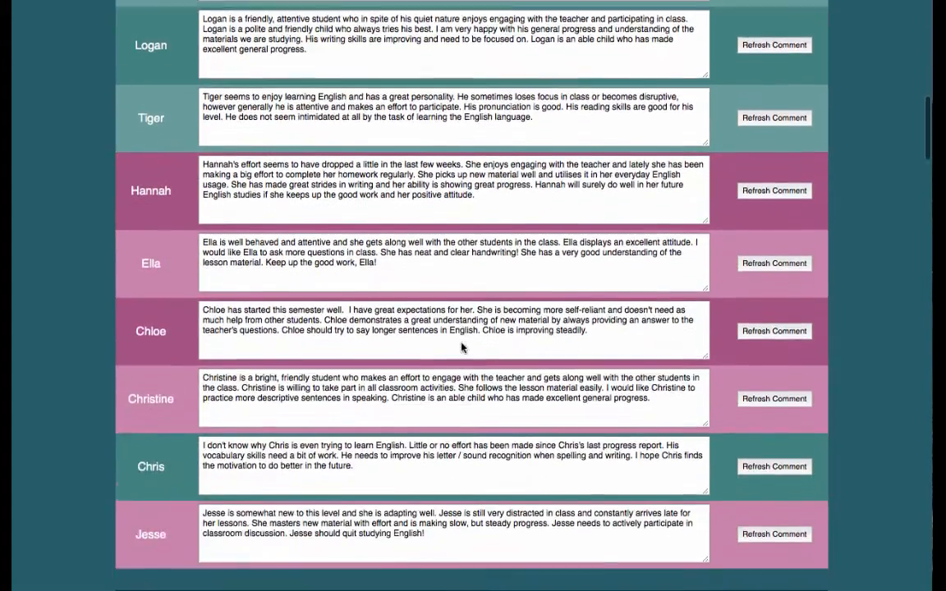
{"action": "scroll", "coordinate": [462, 344], "scroll_direction": "down", "scroll_amount": 2}
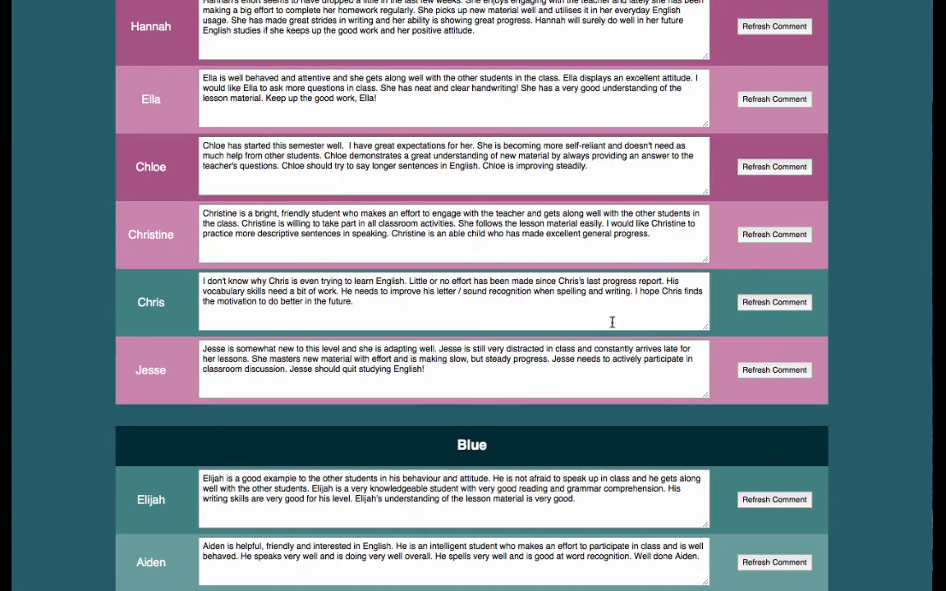
{"action": "scroll", "coordinate": [735, 317], "scroll_direction": "down", "scroll_amount": 5}
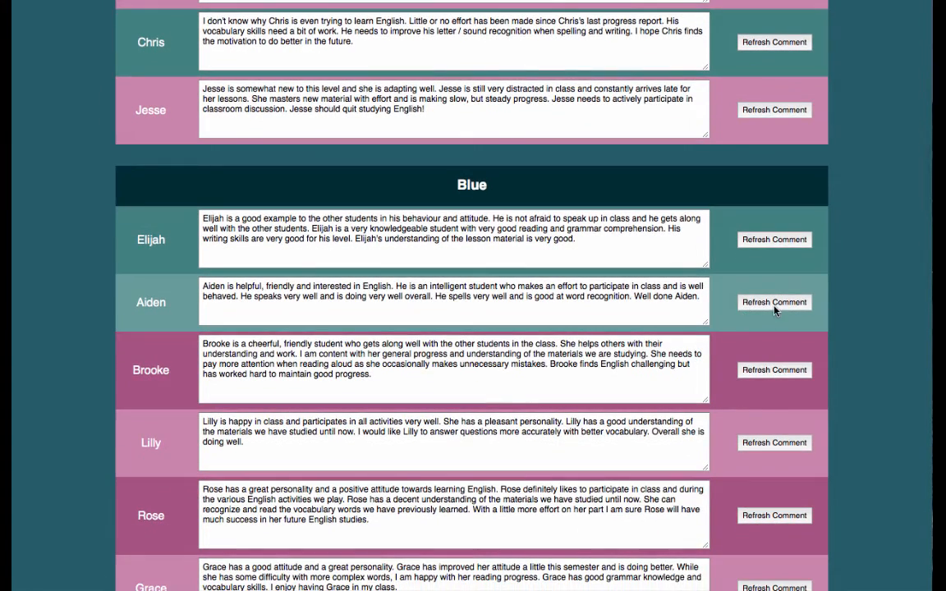
{"action": "left_click", "coordinate": [774, 302]}
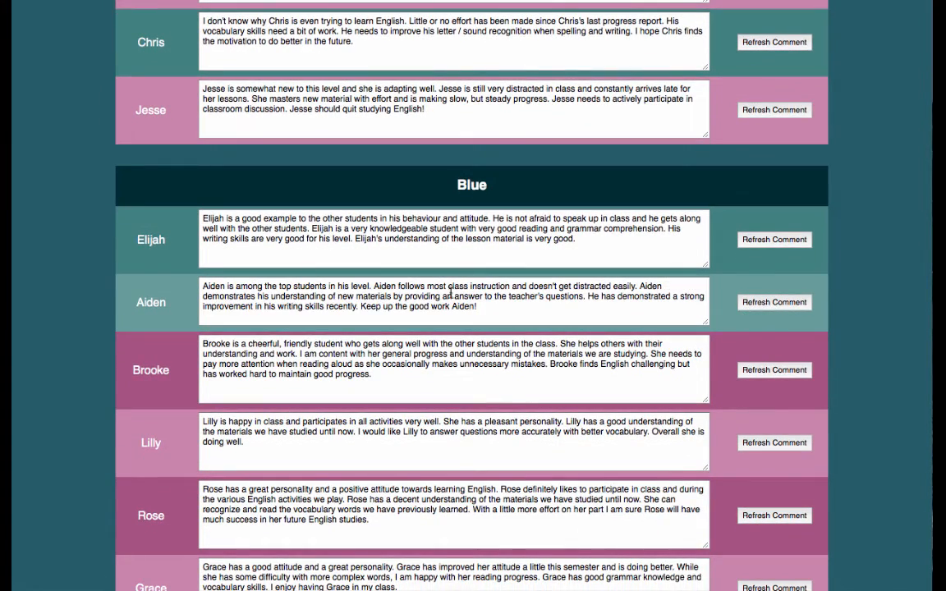
{"action": "scroll", "coordinate": [516, 274], "scroll_direction": "down", "scroll_amount": 15}
{"action": "scroll", "coordinate": [516, 273], "scroll_direction": "up", "scroll_amount": 20}
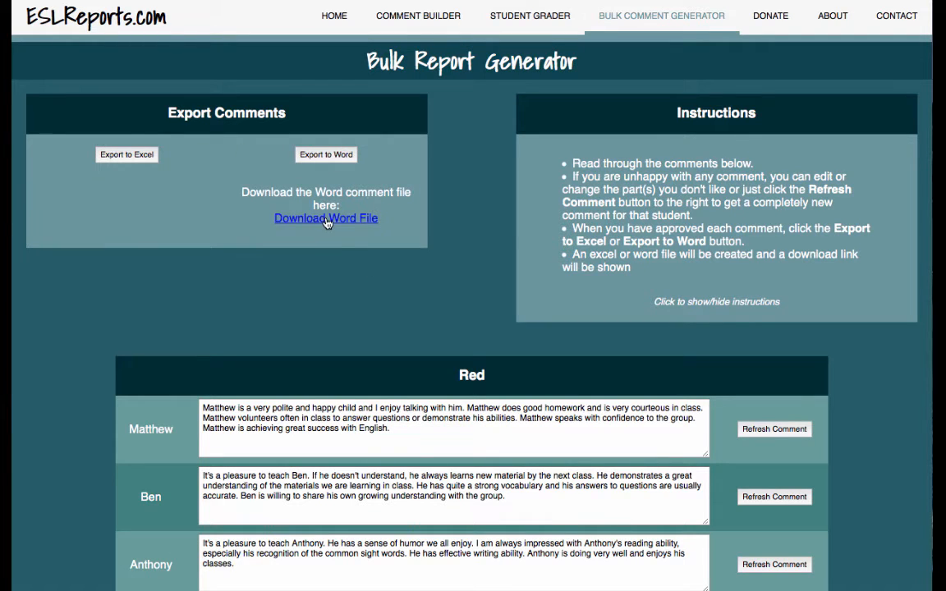
- Download the Word file, export to Excel, download the Excel file, and show Safari's downloads
{"action": "left_click", "coordinate": [326, 220]}
{"action": "left_click", "coordinate": [122, 154]}
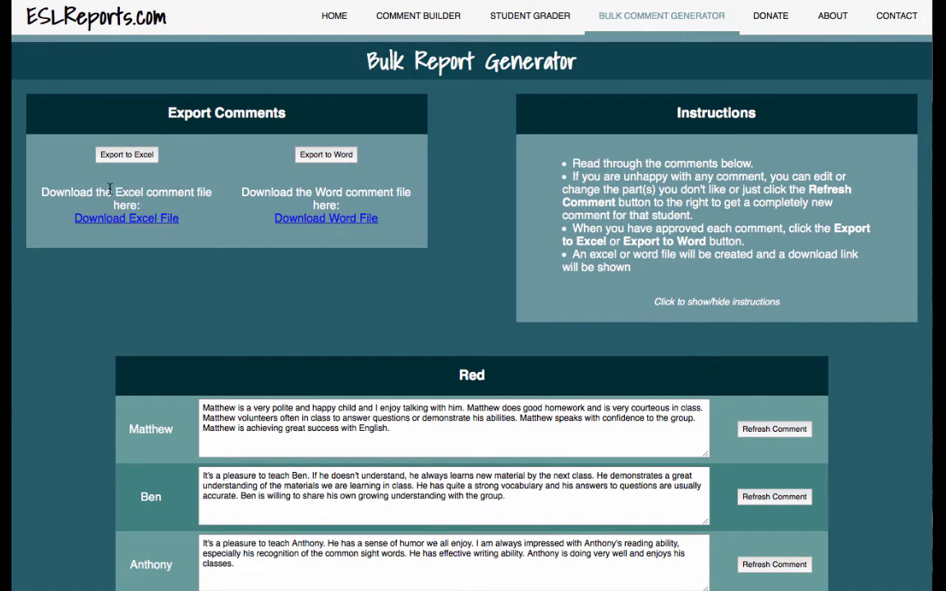
{"action": "left_click", "coordinate": [122, 220]}
{"action": "left_click", "coordinate": [639, 2]}
{"action": "left_click", "coordinate": [897, 2]}
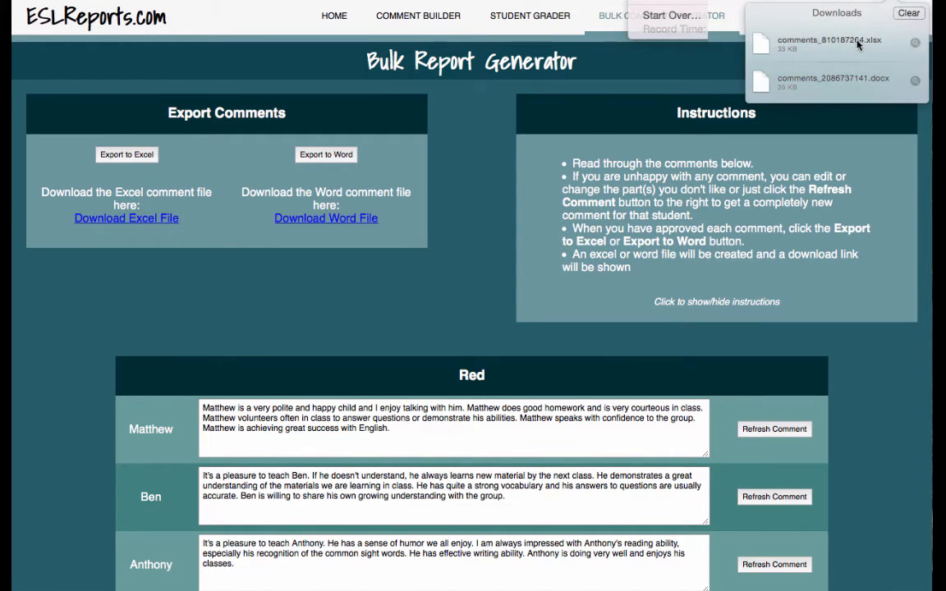
- Open the downloaded Word comments document and read the first class sections, starting with Red
{"action": "double_click", "coordinate": [838, 81]}
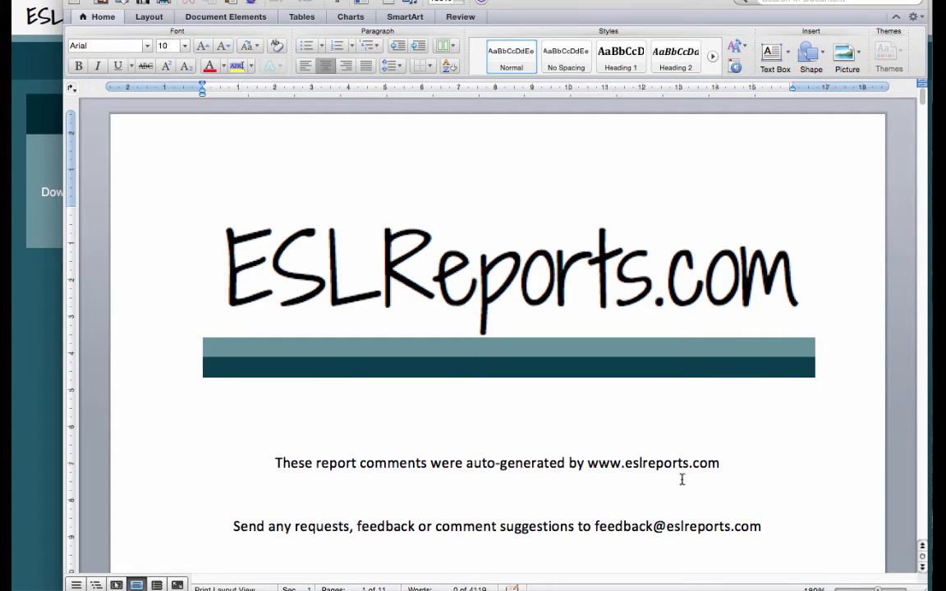
{"action": "scroll", "coordinate": [573, 324], "scroll_direction": "down", "scroll_amount": 3}
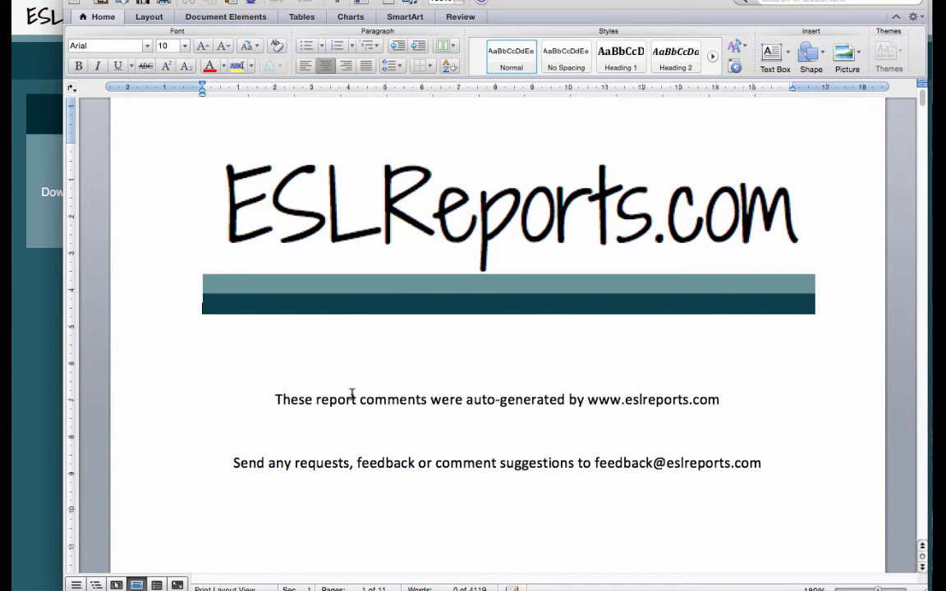
{"action": "scroll", "coordinate": [633, 430], "scroll_direction": "down", "scroll_amount": 6}
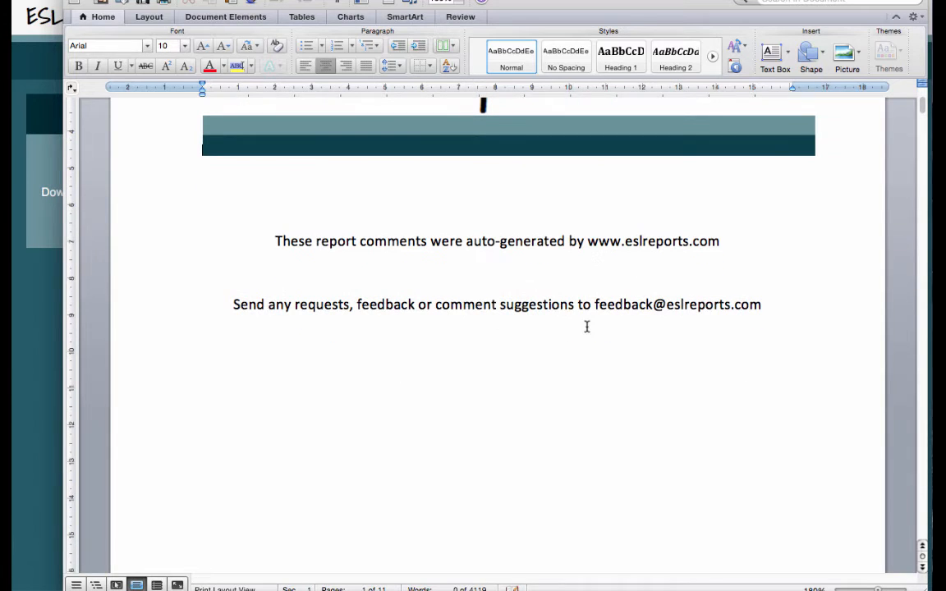
{"action": "scroll", "coordinate": [652, 358], "scroll_direction": "down", "scroll_amount": 3}
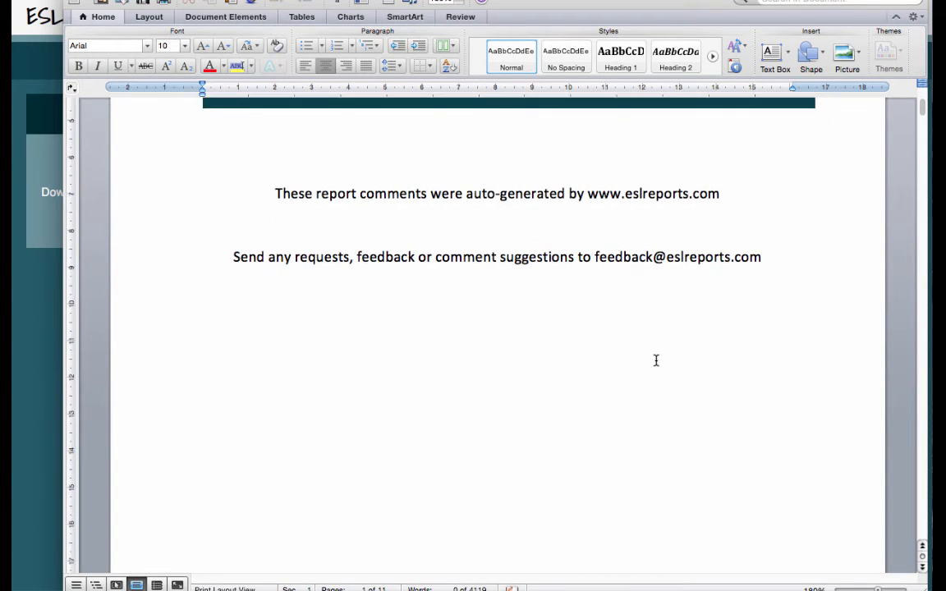
{"action": "scroll", "coordinate": [756, 419], "scroll_direction": "down", "scroll_amount": 20}
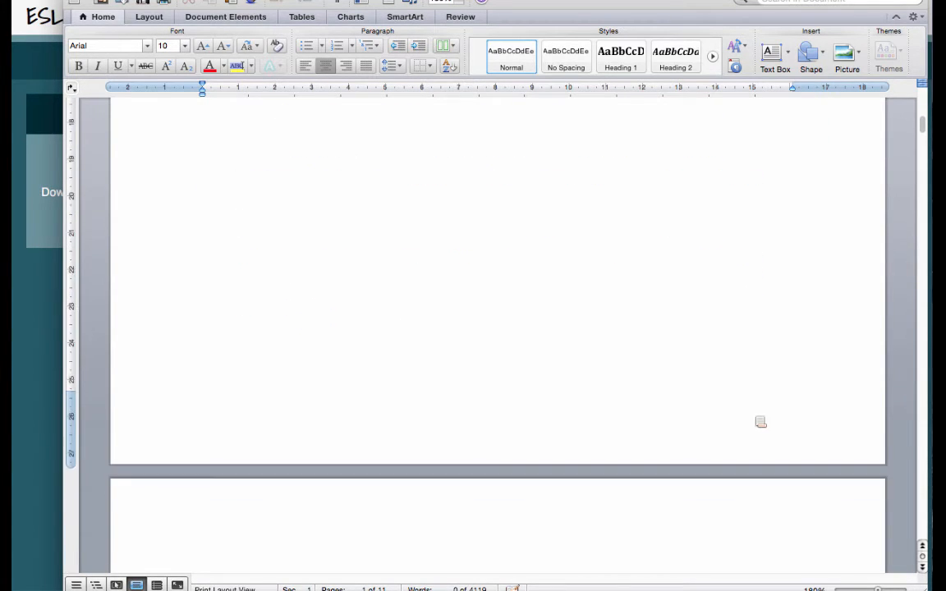
{"action": "scroll", "coordinate": [760, 422], "scroll_direction": "down", "scroll_amount": 3}
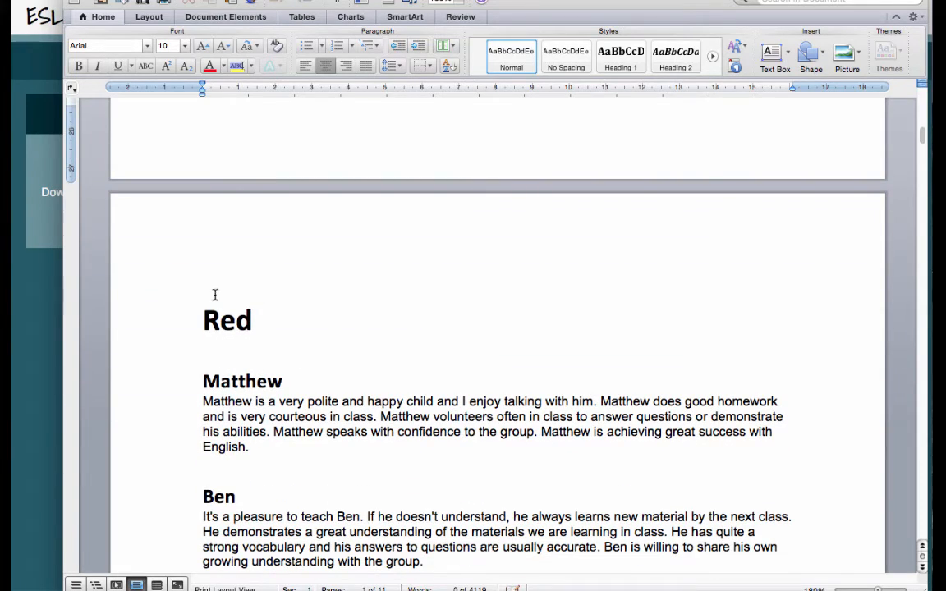
{"action": "scroll", "coordinate": [240, 316], "scroll_direction": "down", "scroll_amount": 20}
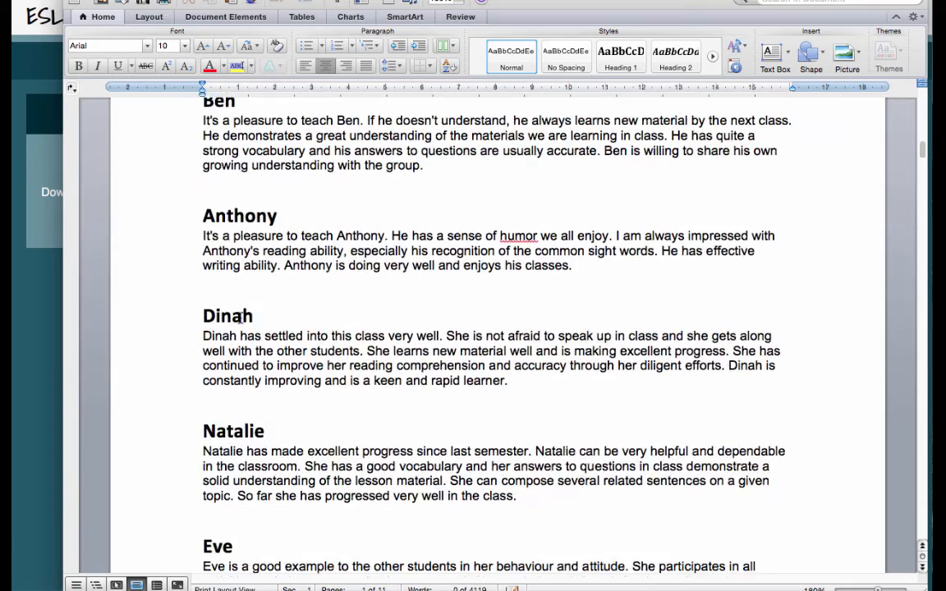
{"action": "scroll", "coordinate": [240, 317], "scroll_direction": "down", "scroll_amount": 20}
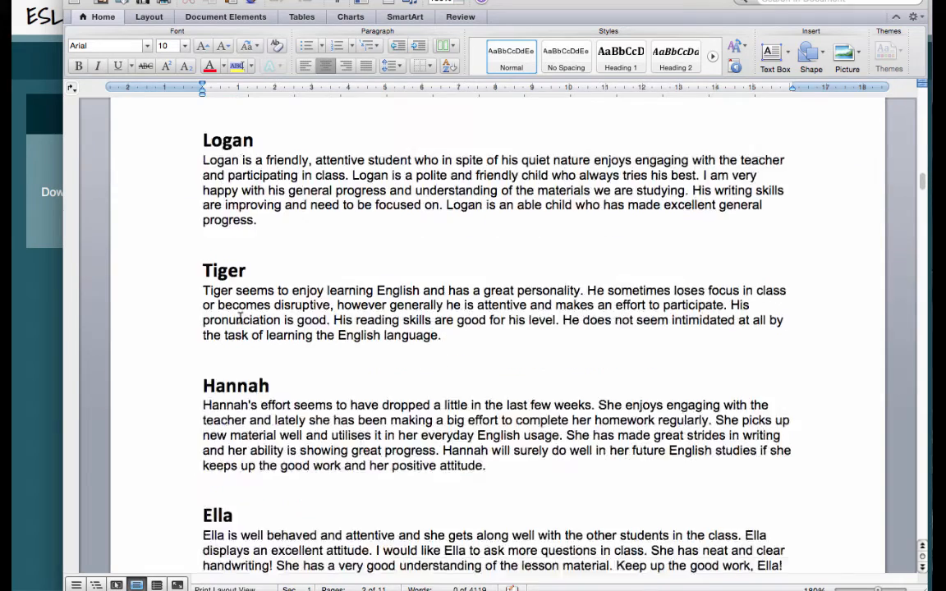
{"action": "scroll", "coordinate": [240, 317], "scroll_direction": "down", "scroll_amount": 10}
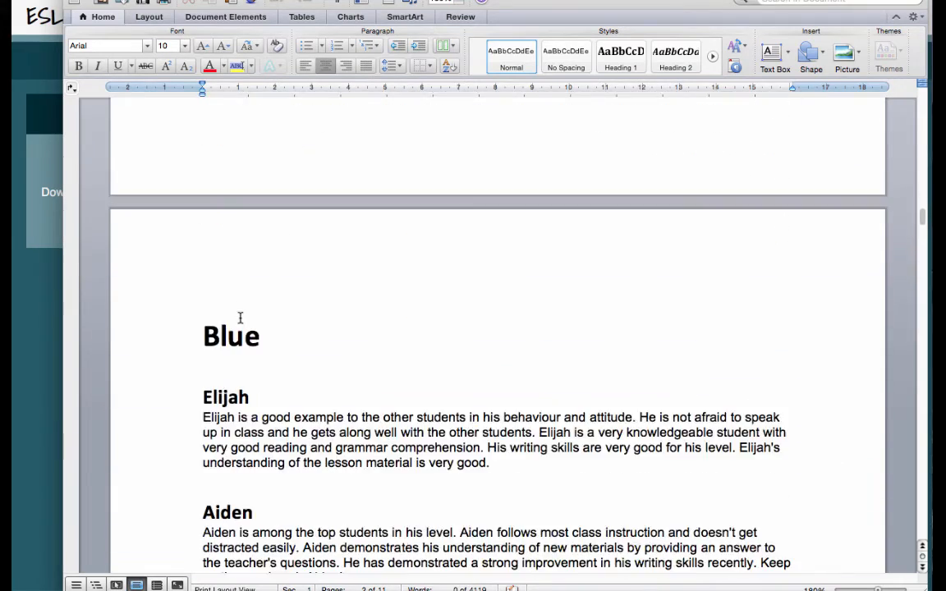
- Continue through the remaining class comments down to Sarah's final entry
{"action": "scroll", "coordinate": [240, 317], "scroll_direction": "up", "scroll_amount": 5}
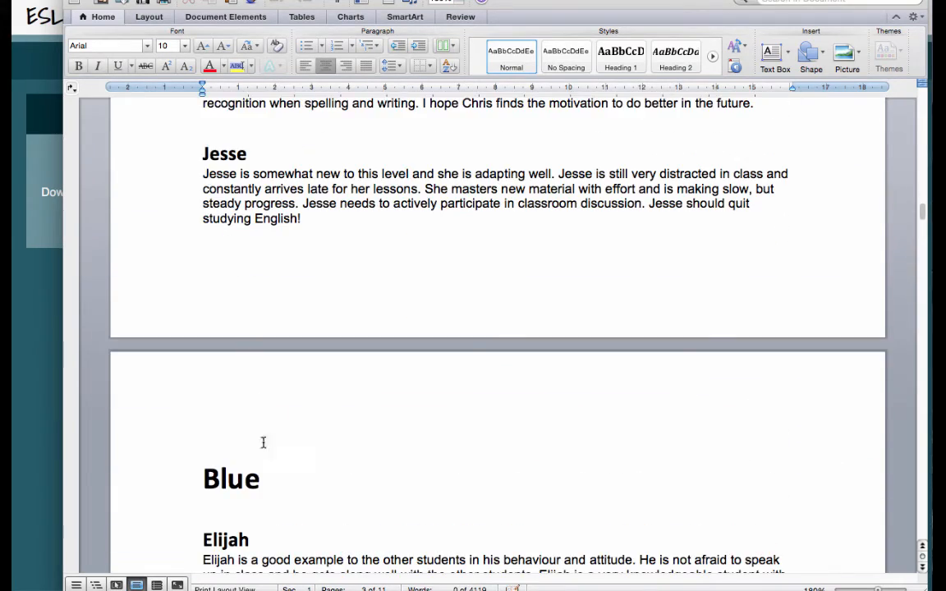
{"action": "scroll", "coordinate": [289, 454], "scroll_direction": "down", "scroll_amount": 10}
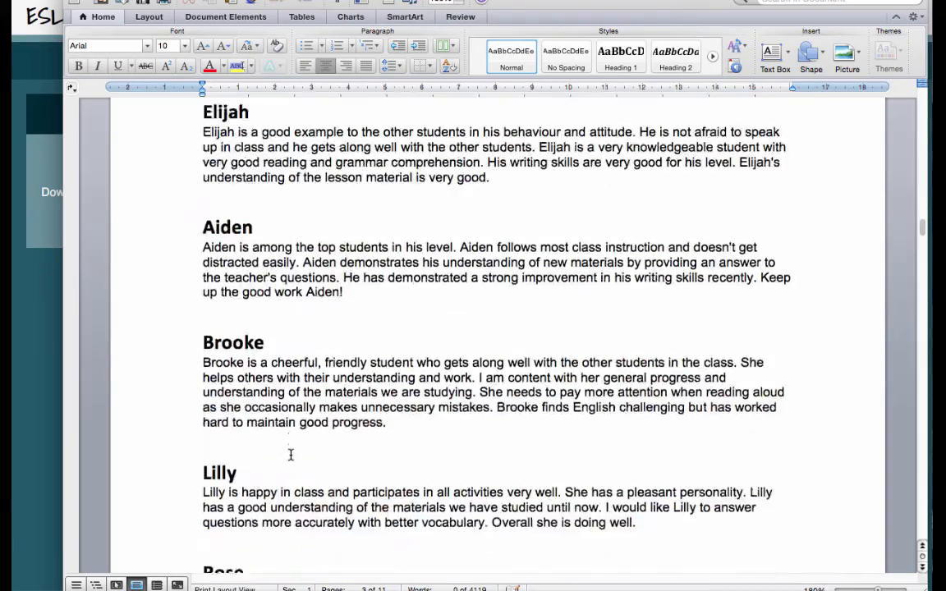
{"action": "scroll", "coordinate": [290, 454], "scroll_direction": "down", "scroll_amount": 20}
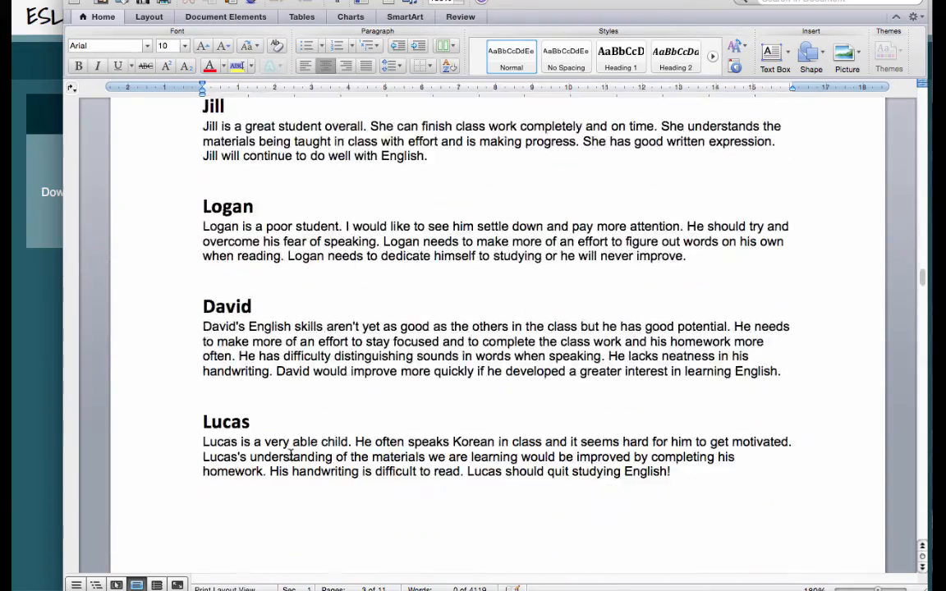
{"action": "scroll", "coordinate": [290, 454], "scroll_direction": "down", "scroll_amount": 5}
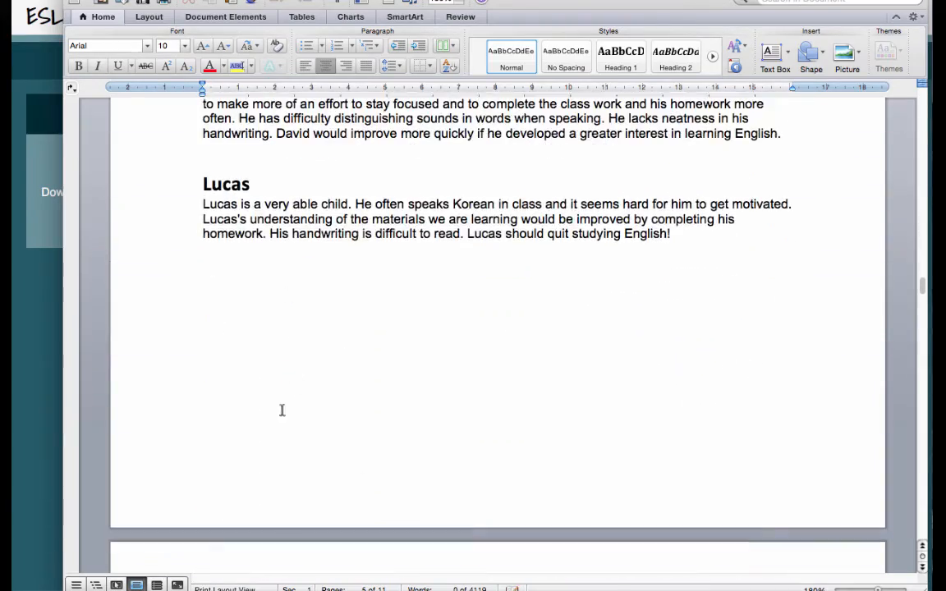
{"action": "scroll", "coordinate": [282, 409], "scroll_direction": "down", "scroll_amount": 20}
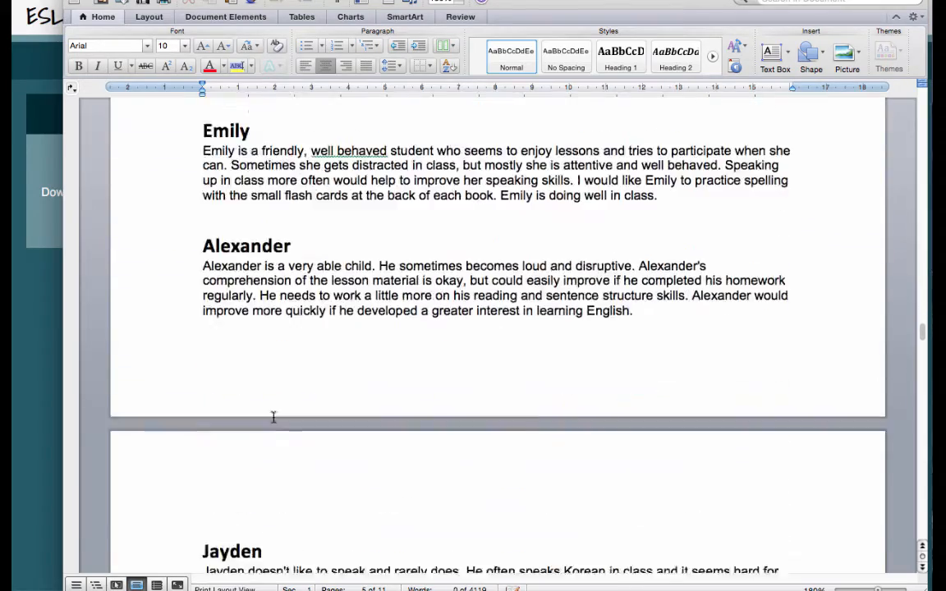
{"action": "scroll", "coordinate": [273, 418], "scroll_direction": "down", "scroll_amount": 20}
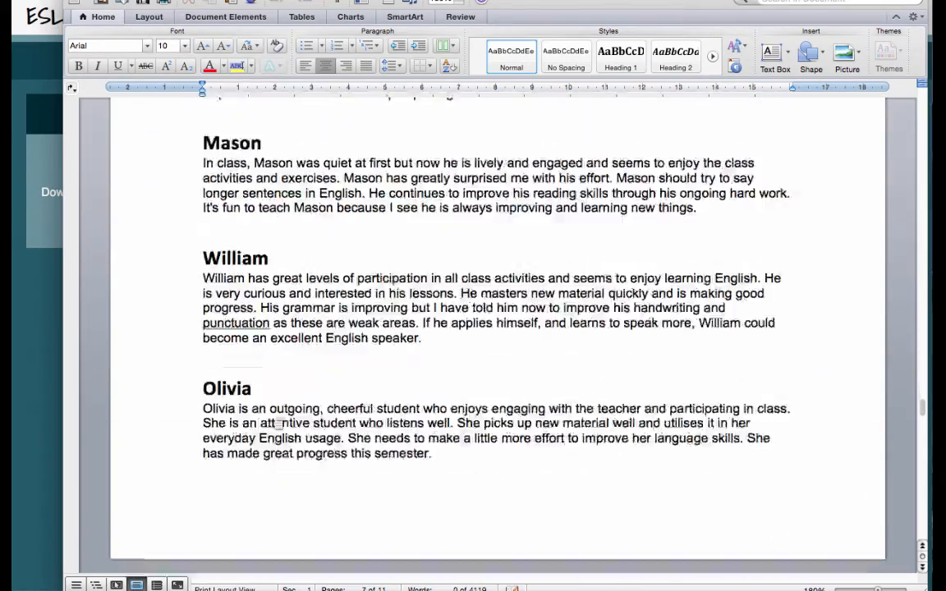
{"action": "scroll", "coordinate": [277, 422], "scroll_direction": "down", "scroll_amount": 20}
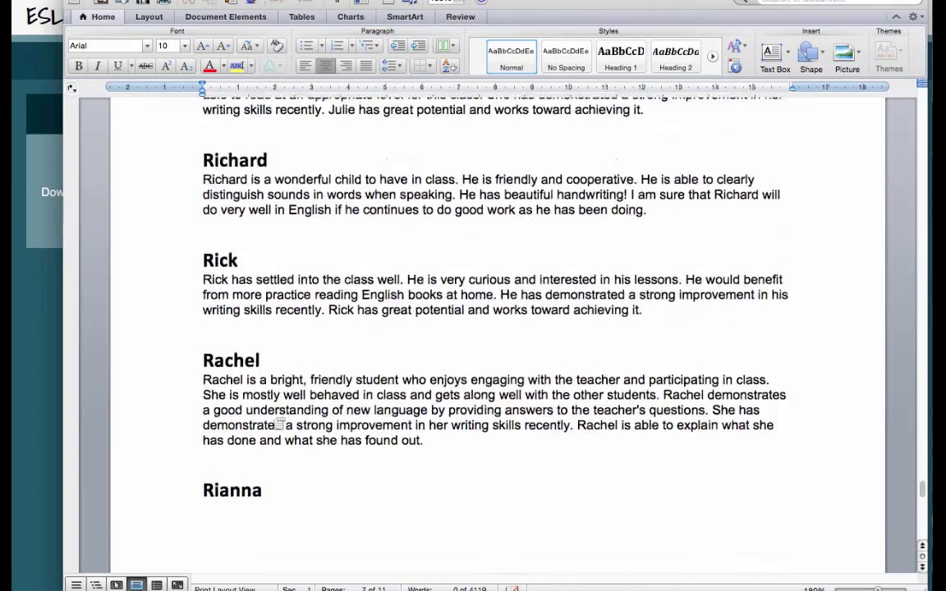
{"action": "scroll", "coordinate": [277, 424], "scroll_direction": "down", "scroll_amount": 15}
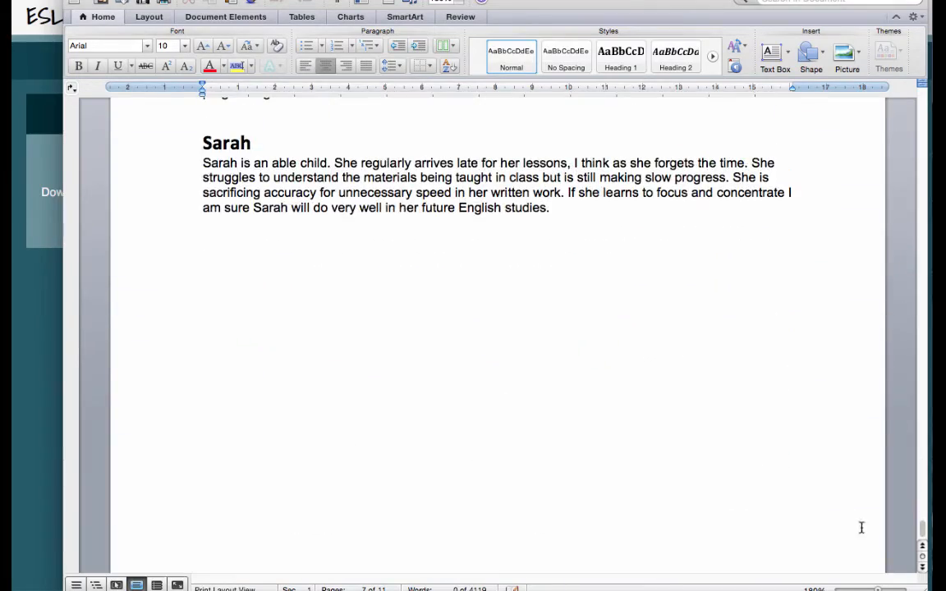
- Zoom out the Word document, scroll back up to page 1, and close it
{"action": "mouse_move", "coordinate": [877, 589]}
{"action": "left_mouse_down"}
{"action": "mouse_move", "coordinate": [863, 589]}
{"action": "mouse_move", "coordinate": [873, 589]}
{"action": "left_mouse_up"}
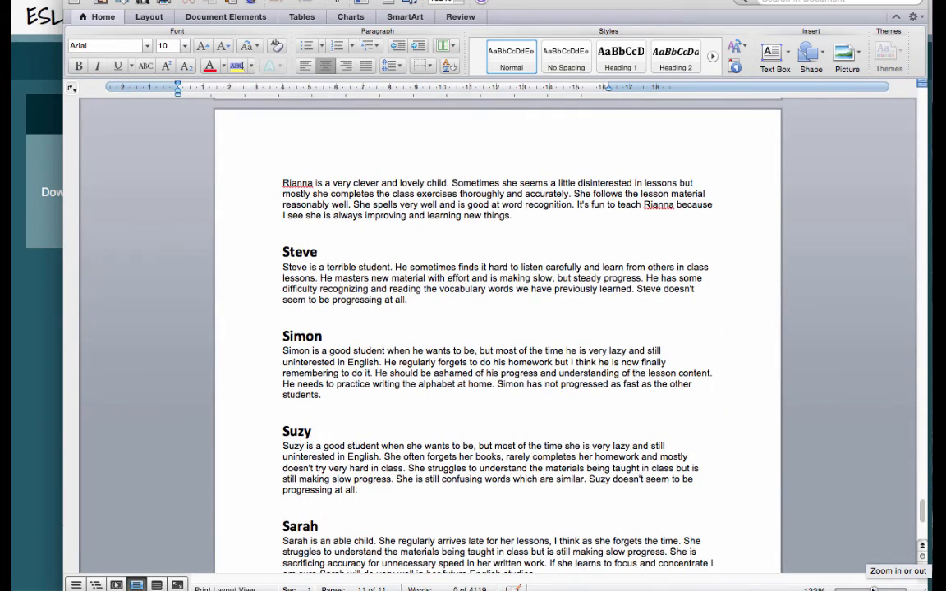
{"action": "scroll", "coordinate": [621, 400], "scroll_direction": "down", "scroll_amount": 5}
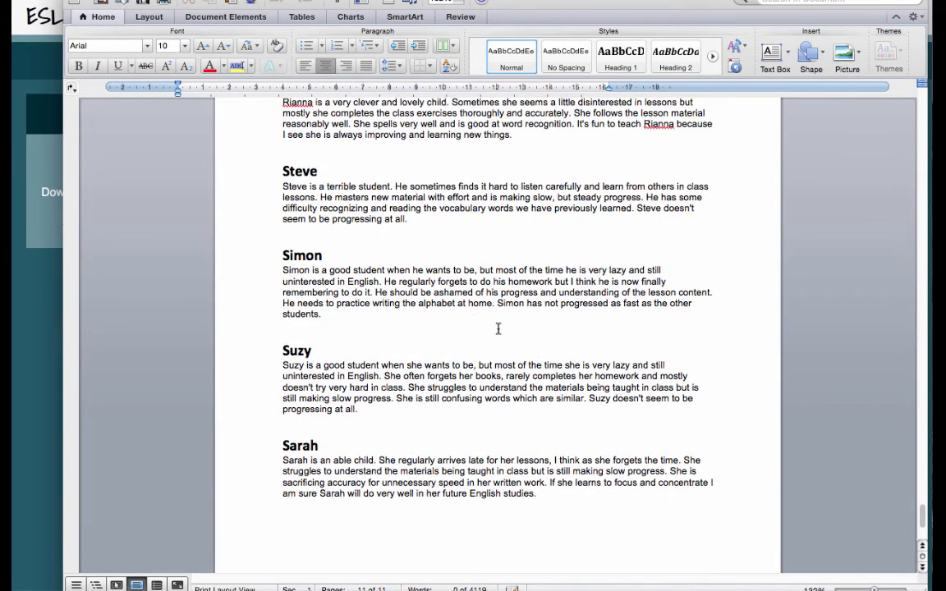
{"action": "scroll", "coordinate": [471, 311], "scroll_direction": "up", "scroll_amount": 5}
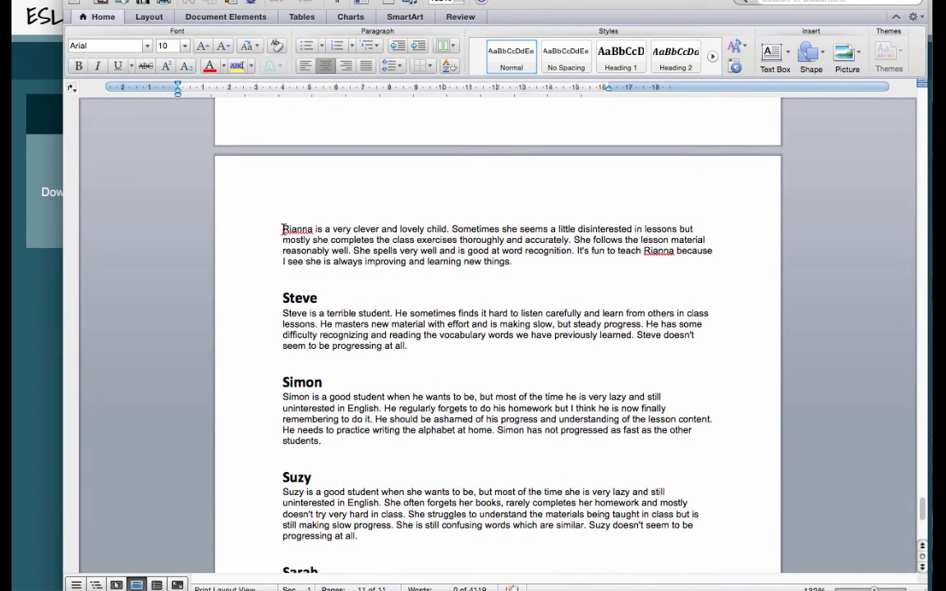
{"action": "scroll", "coordinate": [548, 396], "scroll_direction": "up", "scroll_amount": 20}
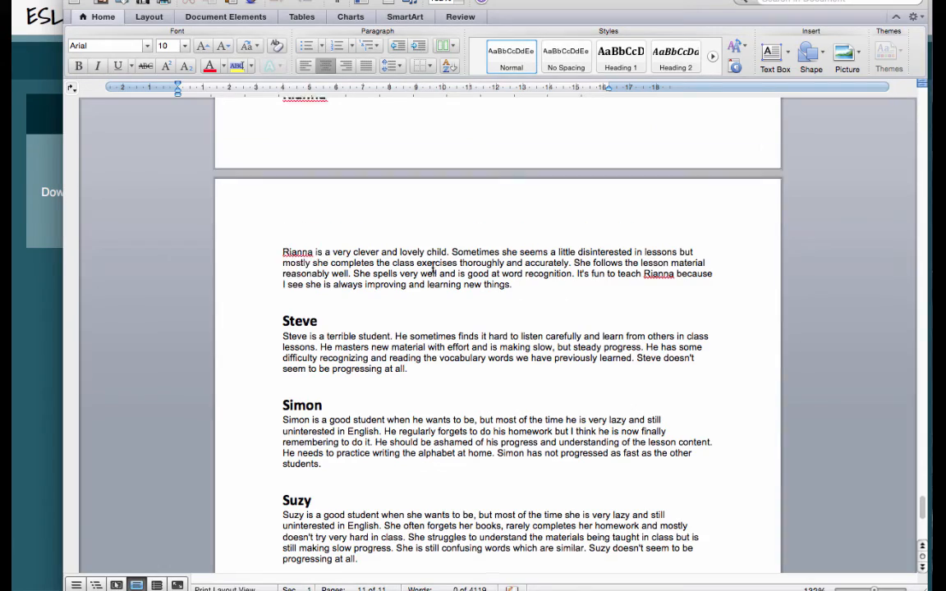
{"action": "scroll", "coordinate": [548, 396], "scroll_direction": "up", "scroll_amount": 20}
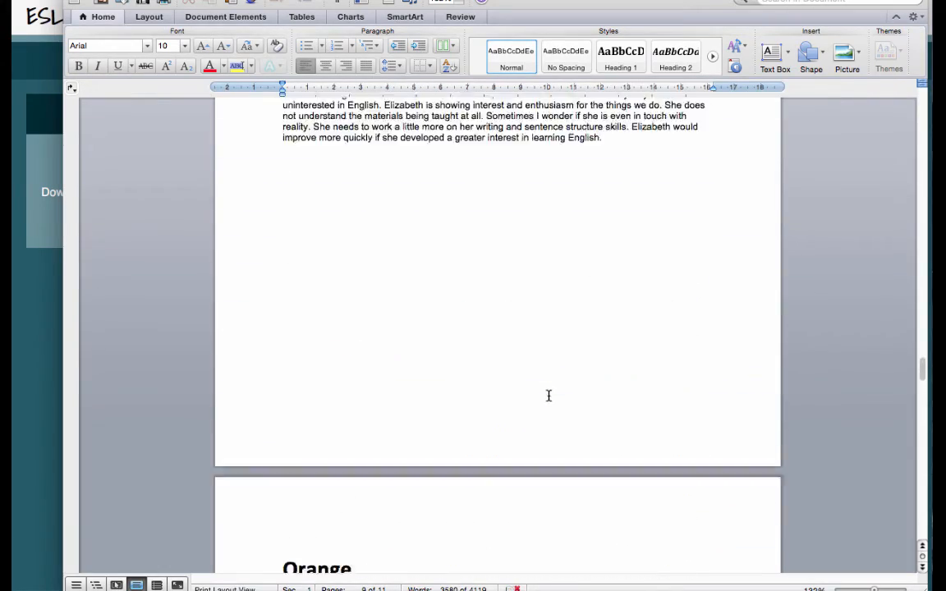
{"action": "scroll", "coordinate": [548, 396], "scroll_direction": "up", "scroll_amount": 20}
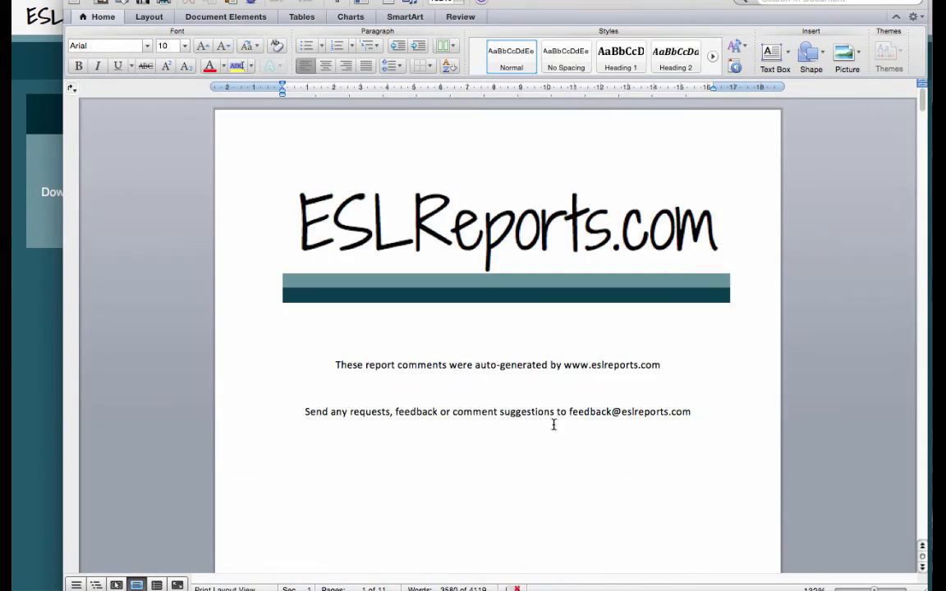
{"action": "scroll", "coordinate": [614, 511], "scroll_direction": "down", "scroll_amount": 10}
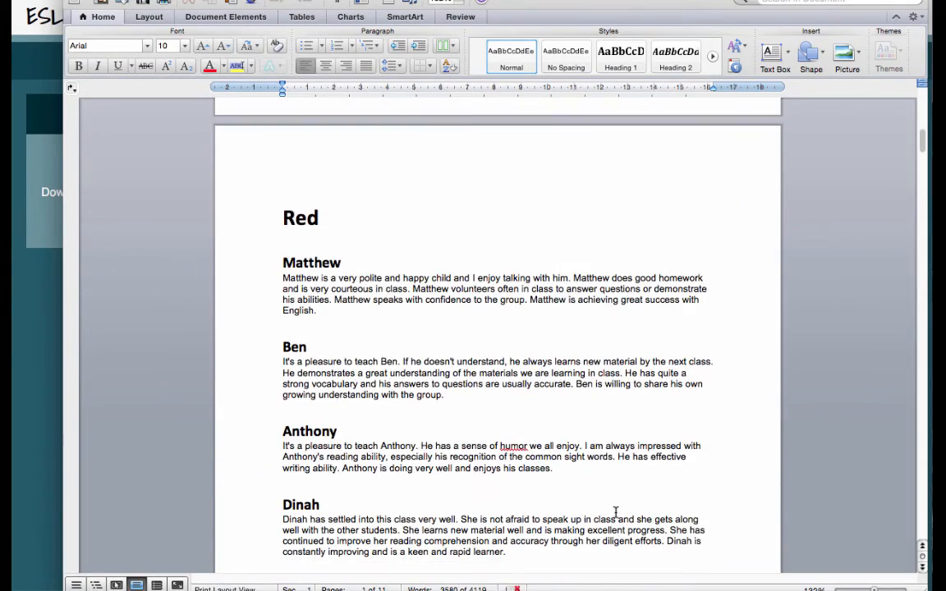
{"action": "scroll", "coordinate": [614, 511], "scroll_direction": "up", "scroll_amount": 5}
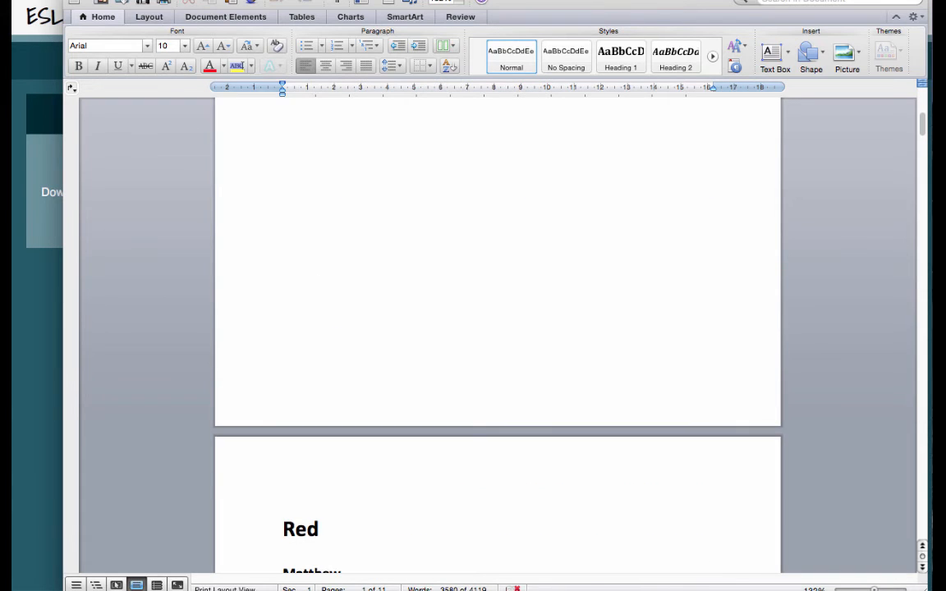
{"action": "key", "text": "super+Tab"}
{"action": "key", "text": "super+Tab"}
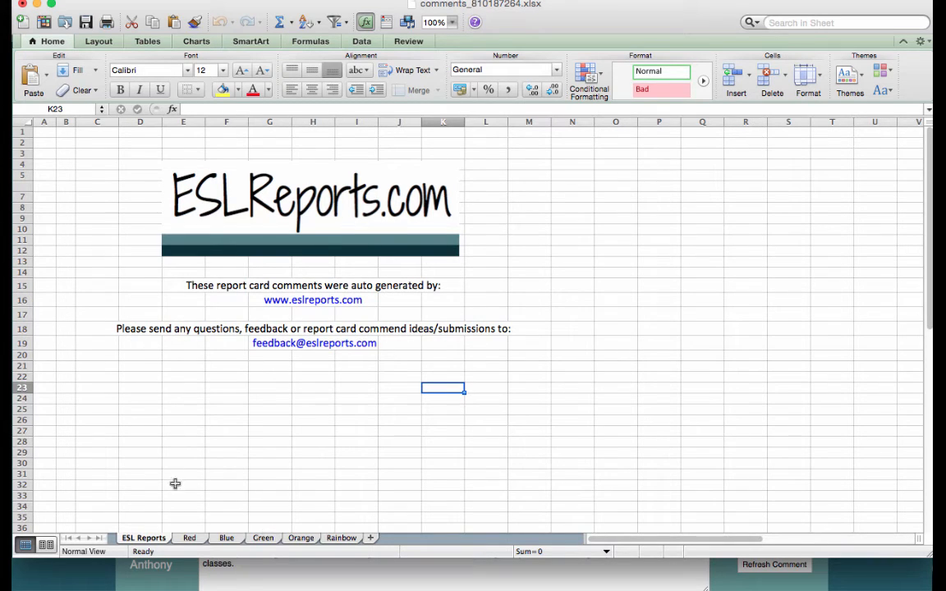
- Review the Red and Blue class sheets in the comments workbook
{"action": "left_click", "coordinate": [189, 538]}
{"action": "scroll", "coordinate": [150, 243], "scroll_direction": "down", "scroll_amount": 2}
{"action": "scroll", "coordinate": [150, 243], "scroll_direction": "down", "scroll_amount": 6}
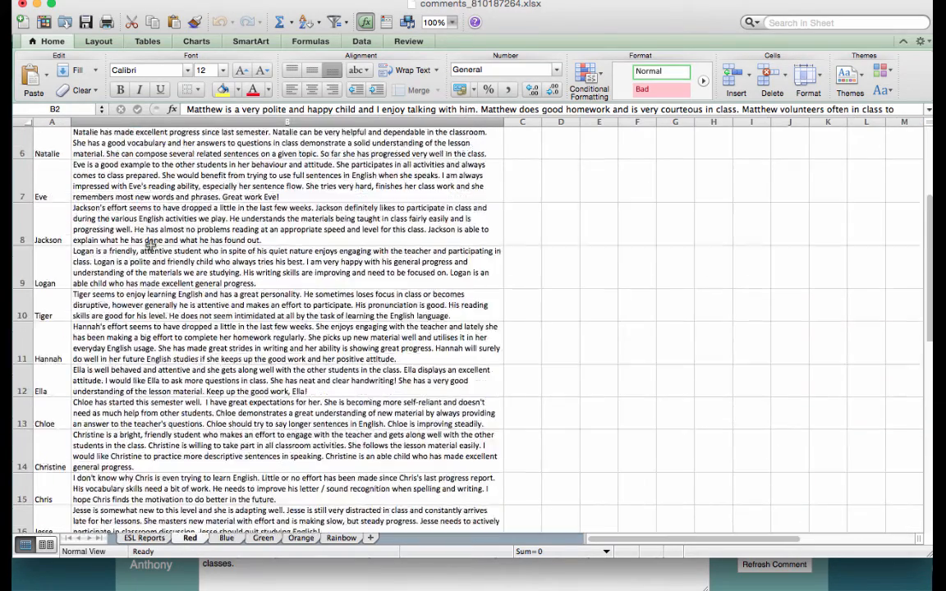
{"action": "scroll", "coordinate": [150, 243], "scroll_direction": "up", "scroll_amount": 8}
{"action": "left_click", "coordinate": [226, 538]}
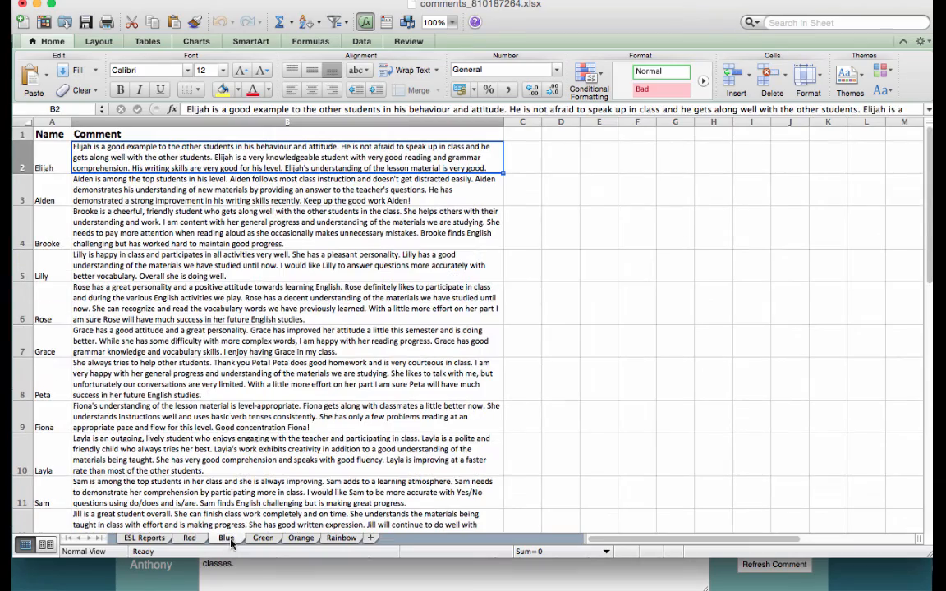
{"action": "scroll", "coordinate": [242, 372], "scroll_direction": "down", "scroll_amount": 5}
{"action": "scroll", "coordinate": [242, 371], "scroll_direction": "up", "scroll_amount": 5}
- Check the Green and Orange sheets, return to the ESL Reports sheet, and close the workbook
{"action": "left_click", "coordinate": [279, 539]}
{"action": "left_click", "coordinate": [302, 539]}
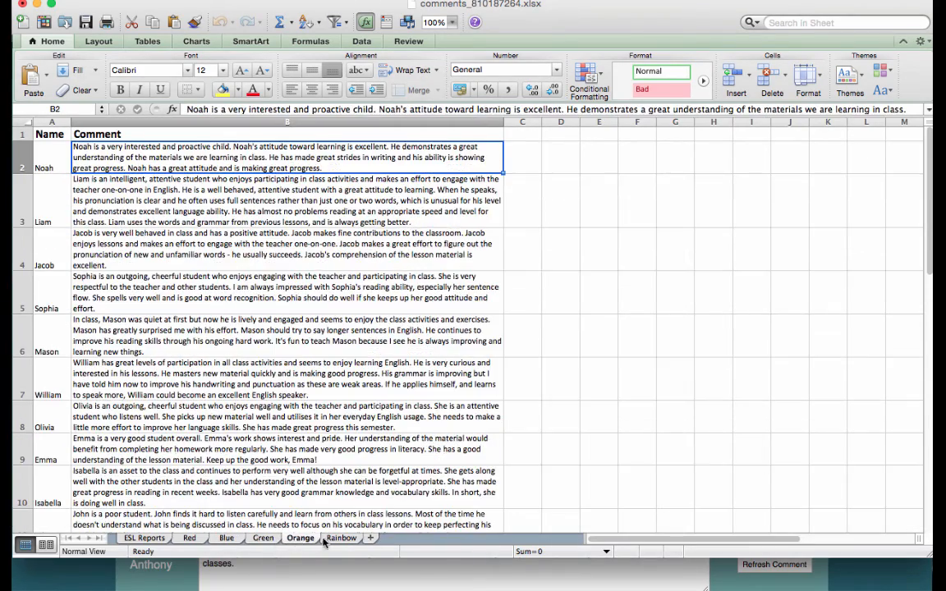
{"action": "left_click", "coordinate": [189, 537]}
{"action": "left_click", "coordinate": [143, 538]}
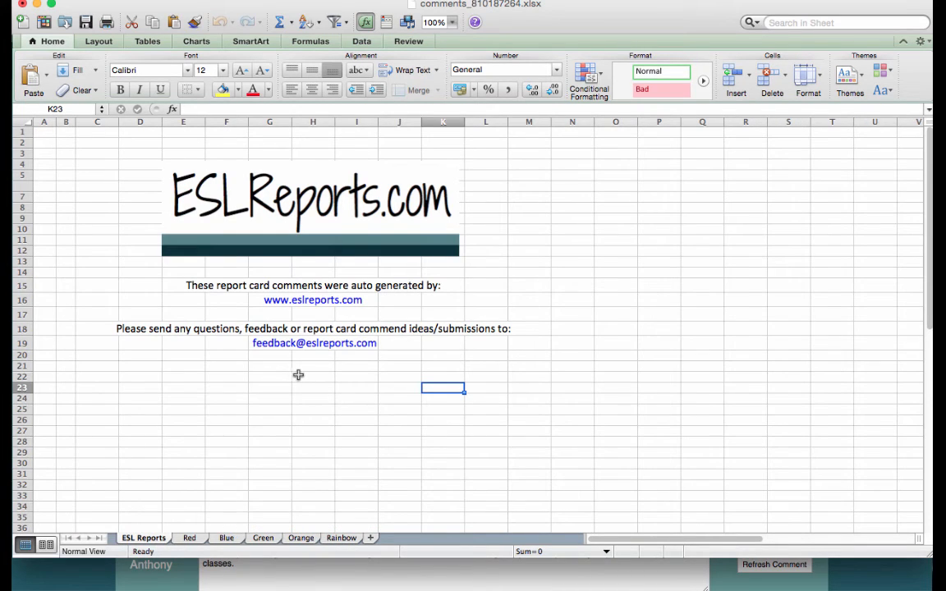
{"action": "left_click", "coordinate": [23, 5]}
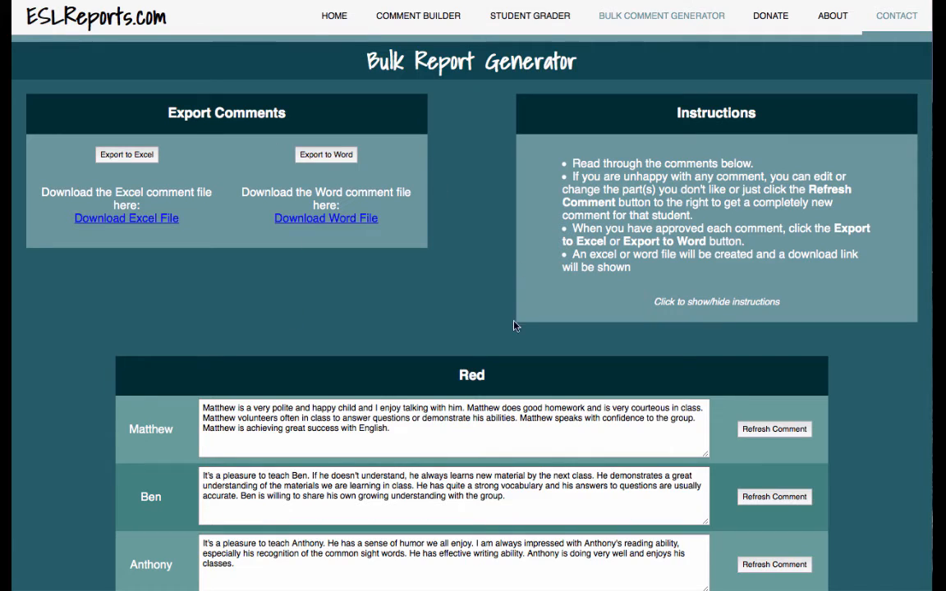
- Open the Contact page from the top navigation bar
{"action": "left_click", "coordinate": [884, 21]}
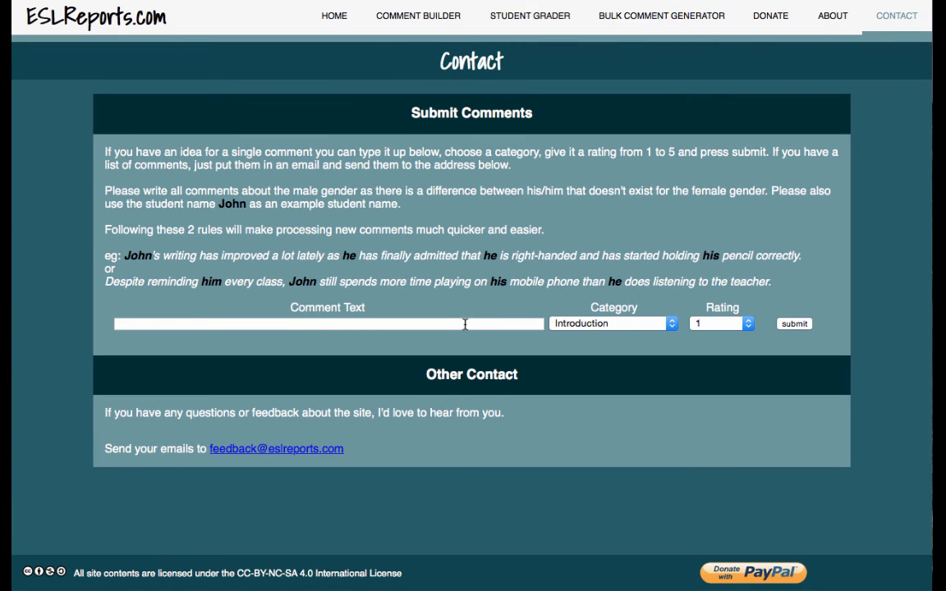